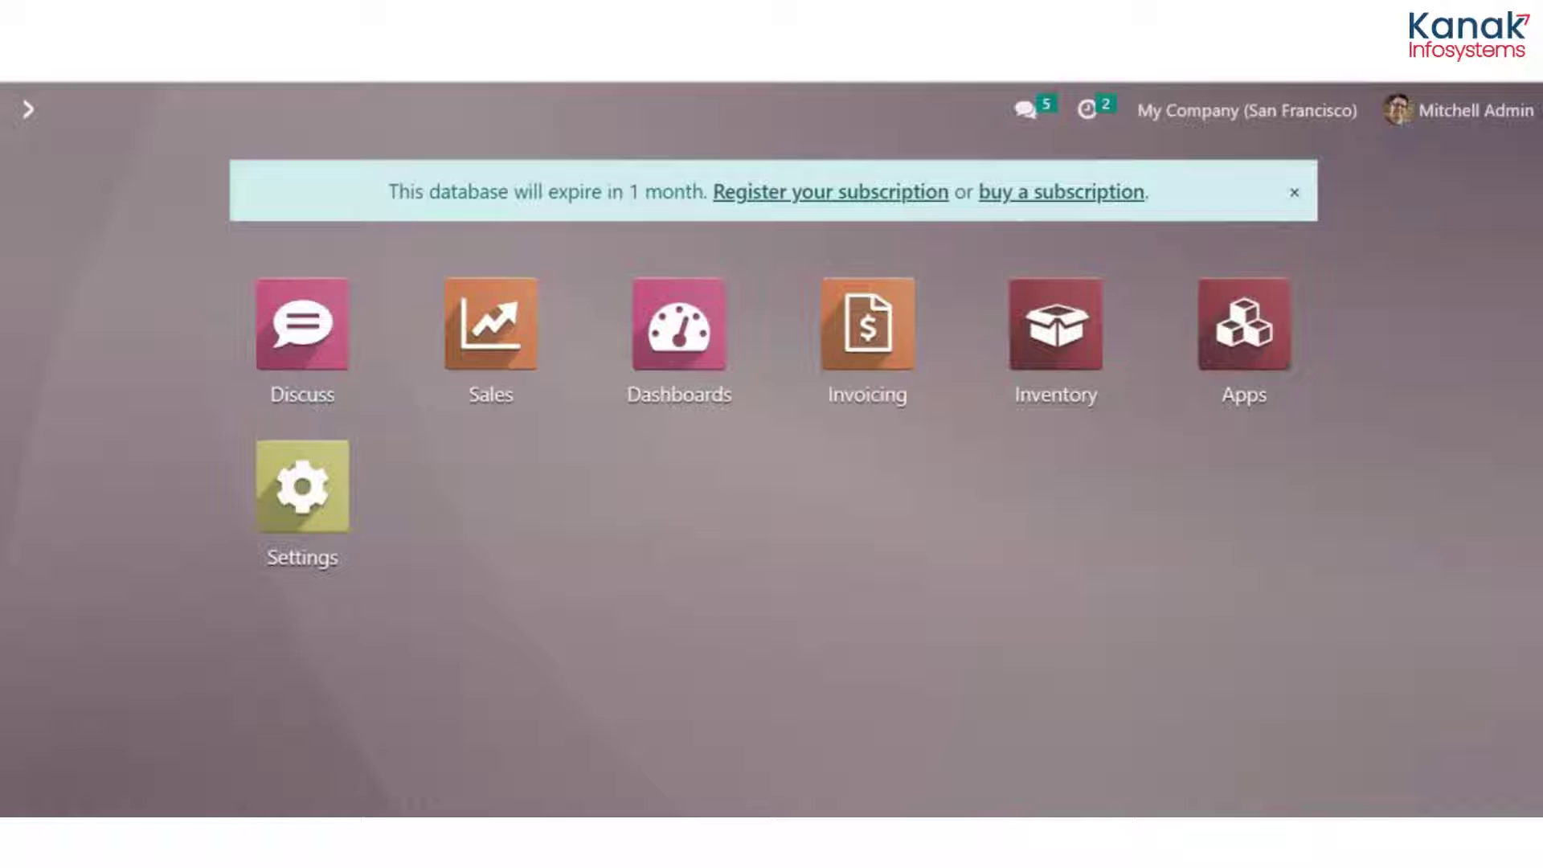
Look over the Sales section of the system settings, then leave the settings page.
click(320, 510)
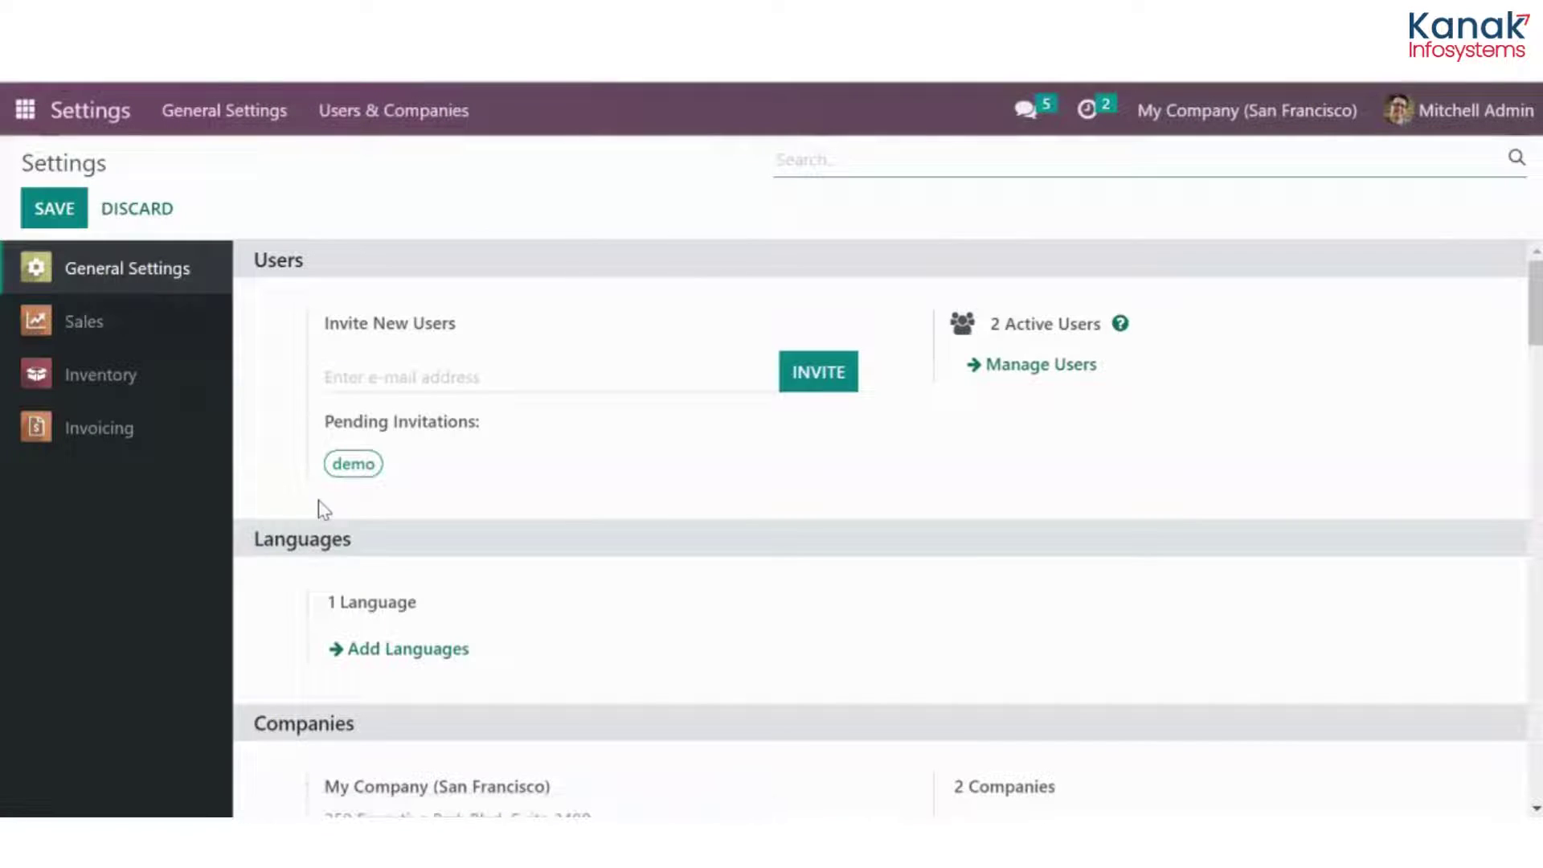
click(170, 327)
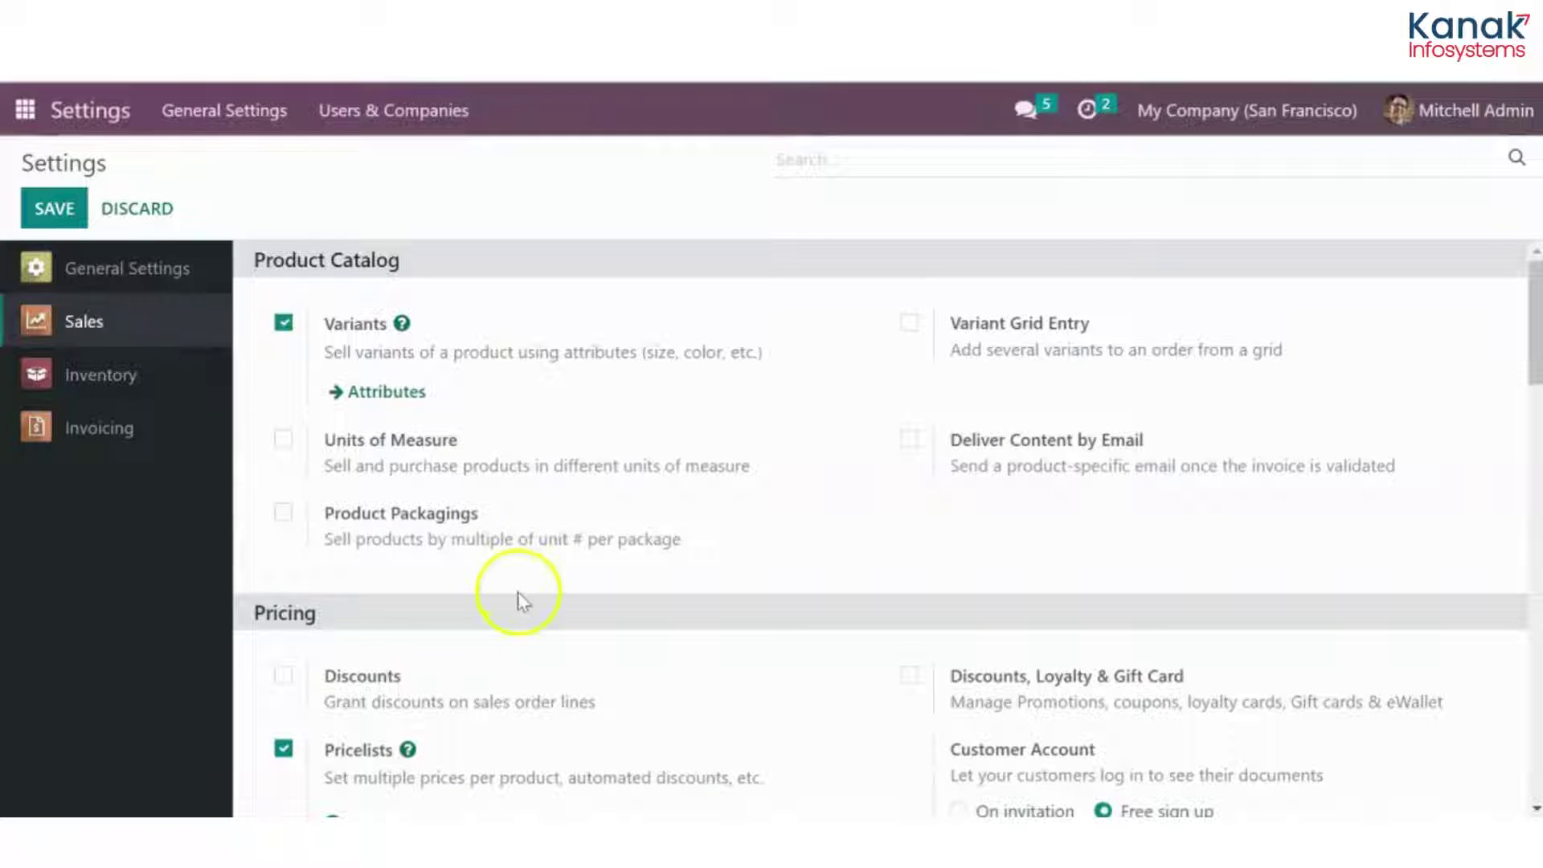
scroll(518, 595, down, 15)
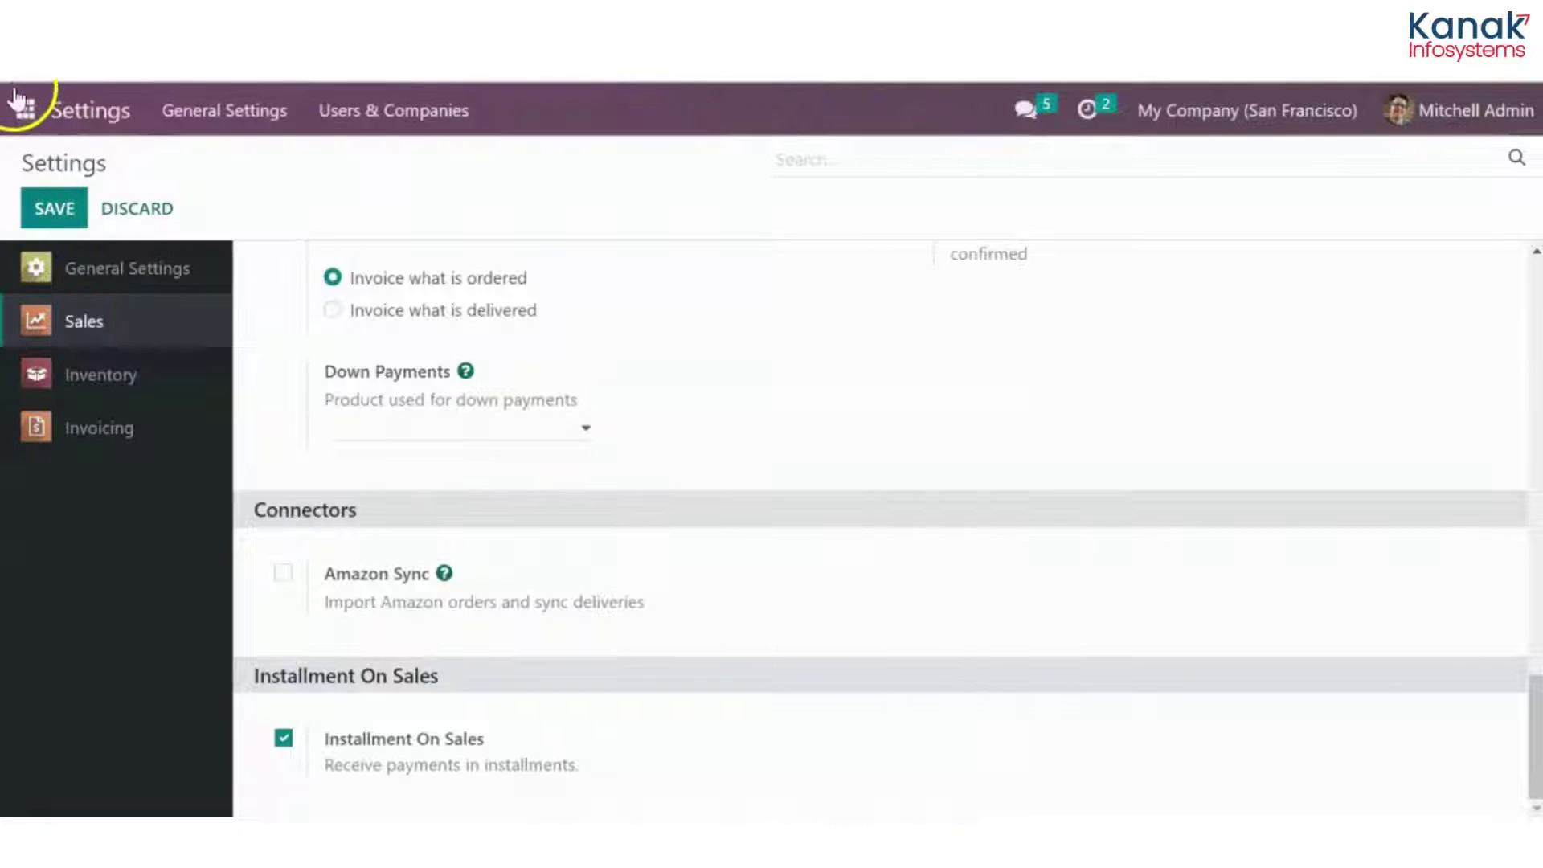
click(49, 208)
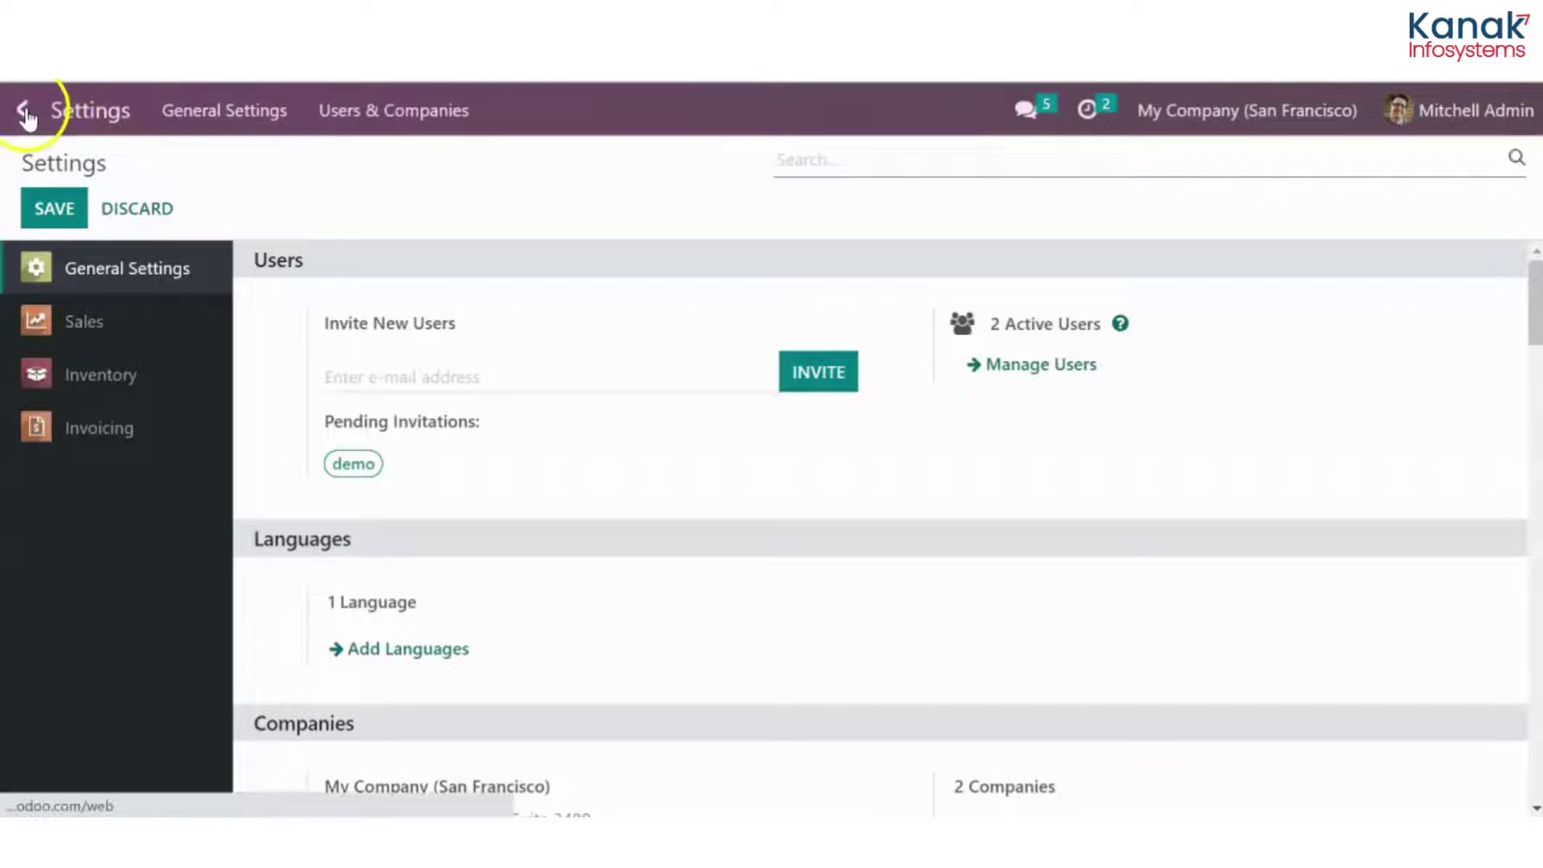
Start a new Sales quotation with Azure Interior as the customer.
click(26, 113)
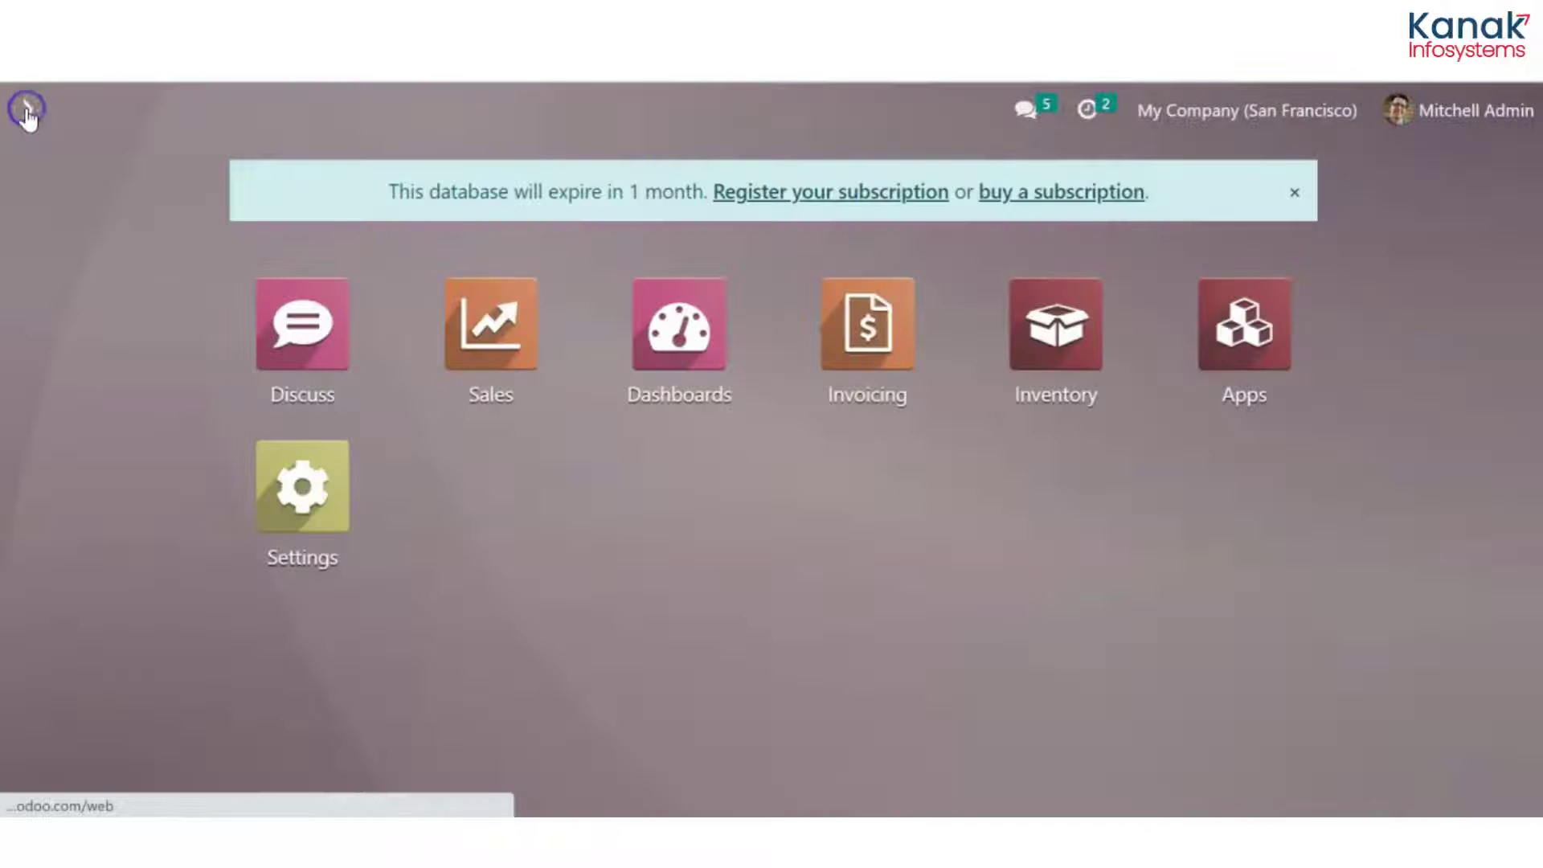
click(492, 283)
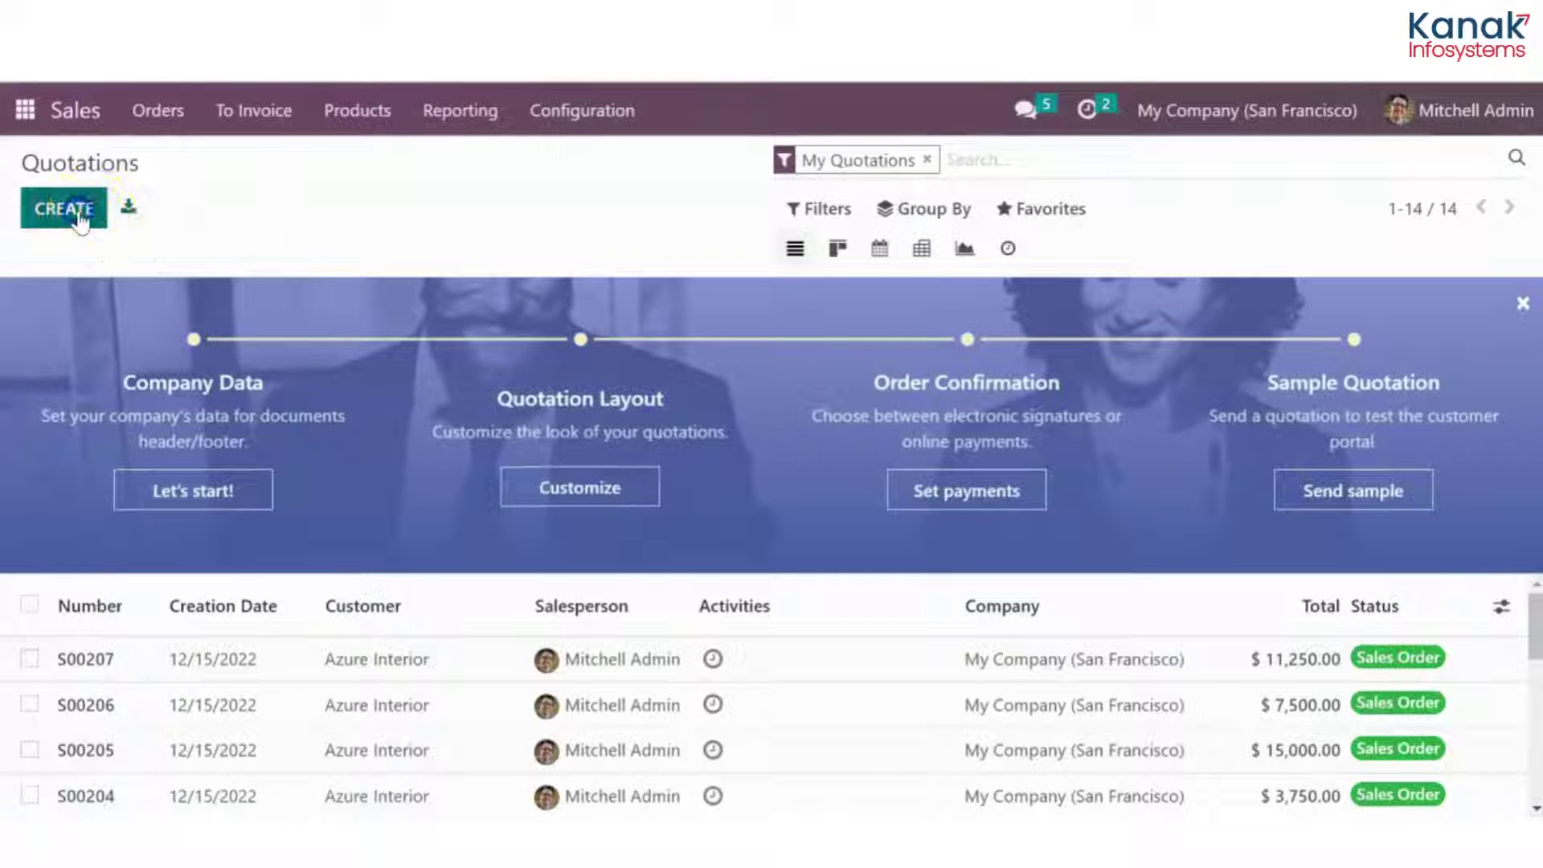
click(75, 212)
click(399, 473)
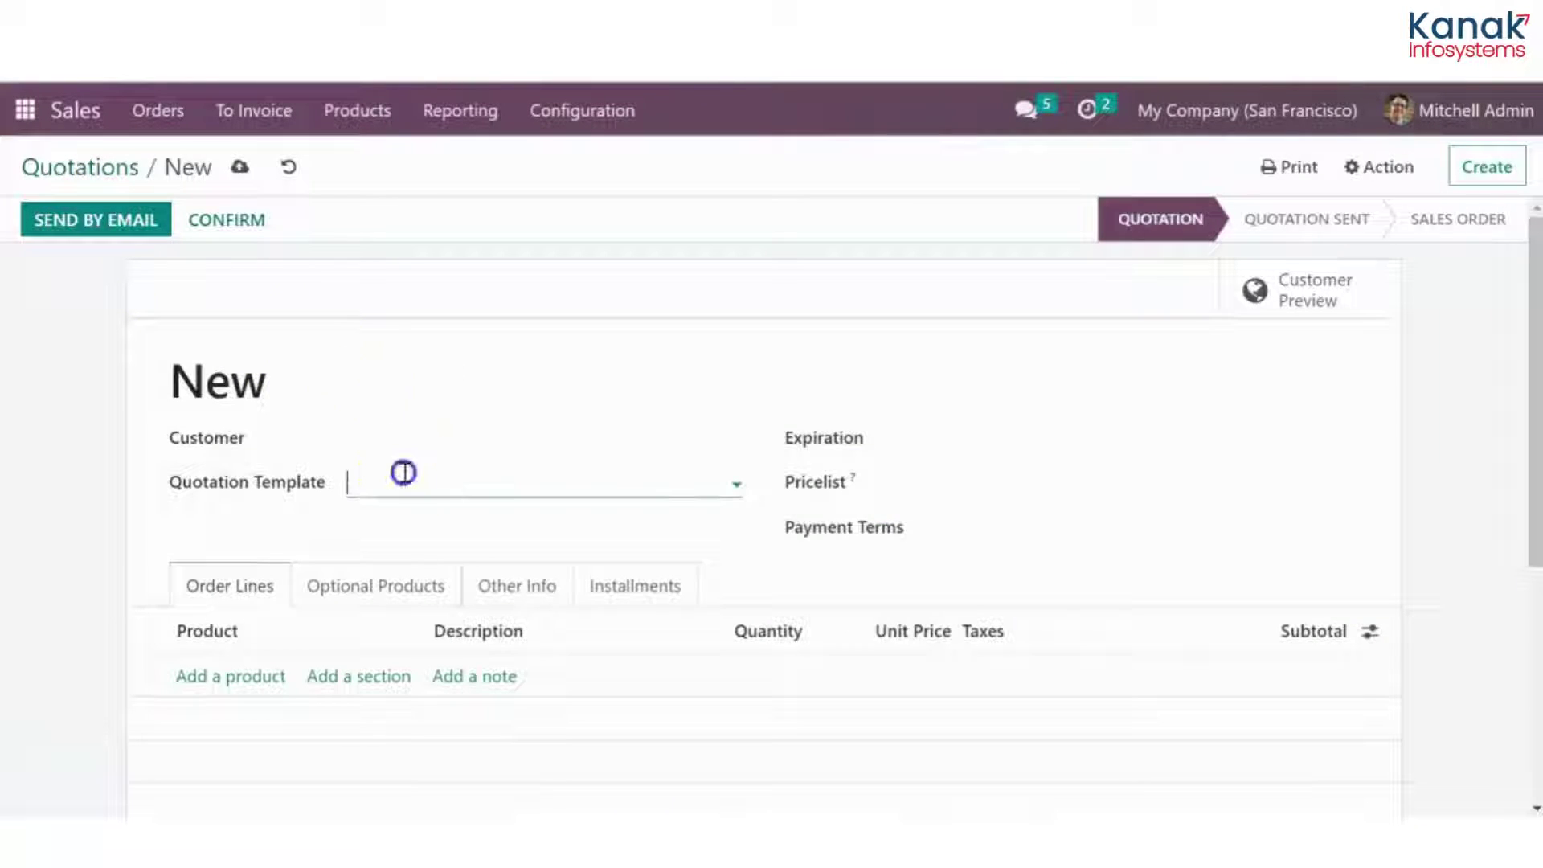
click(399, 438)
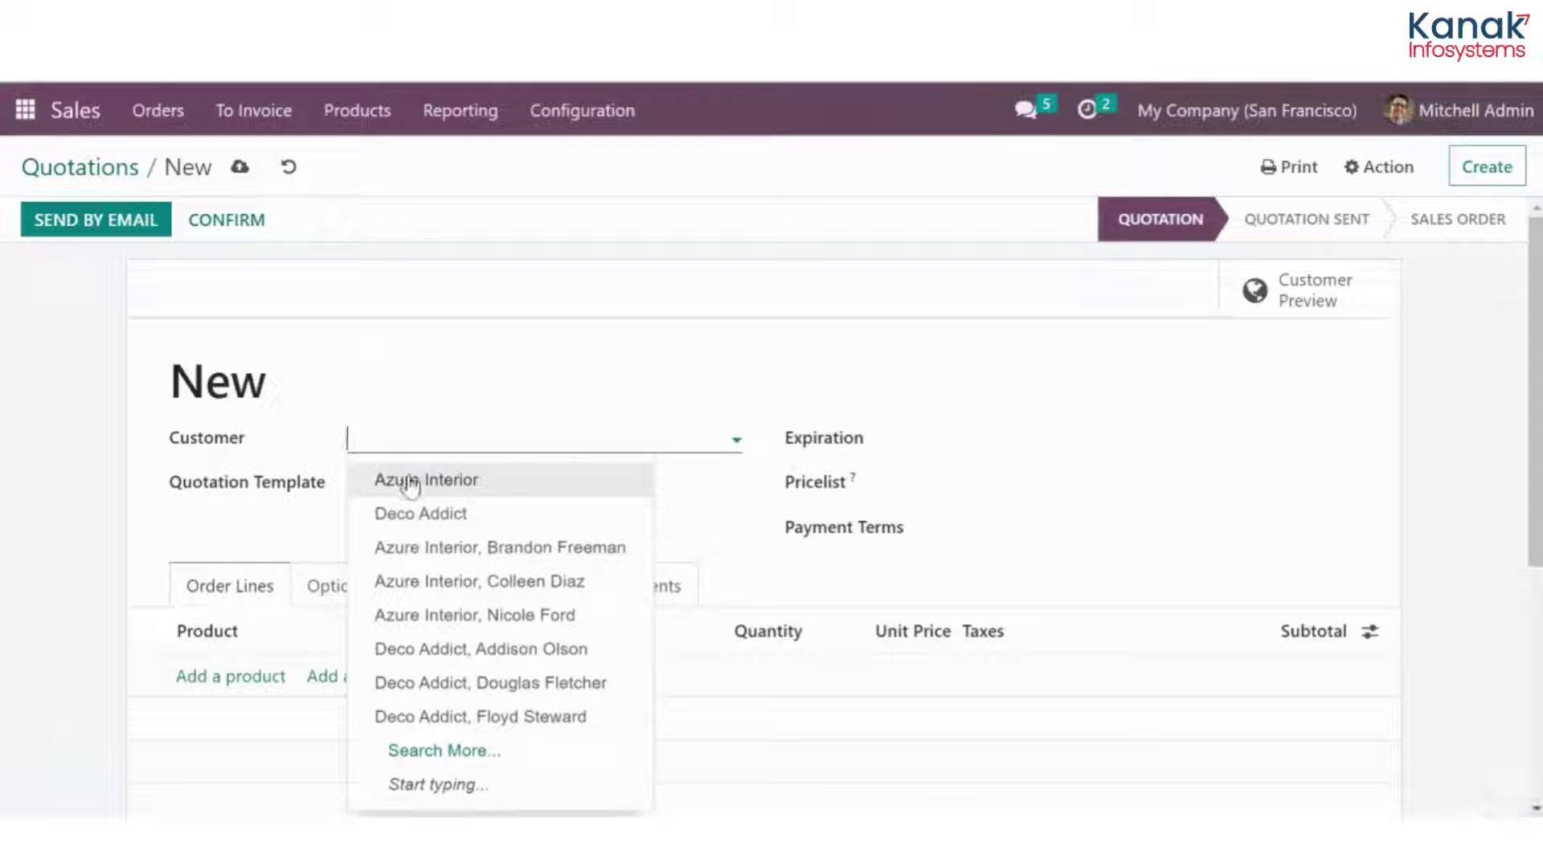
click(406, 483)
Add a black steel Customizable Desk line at 750.00 with quantity 15.
click(272, 715)
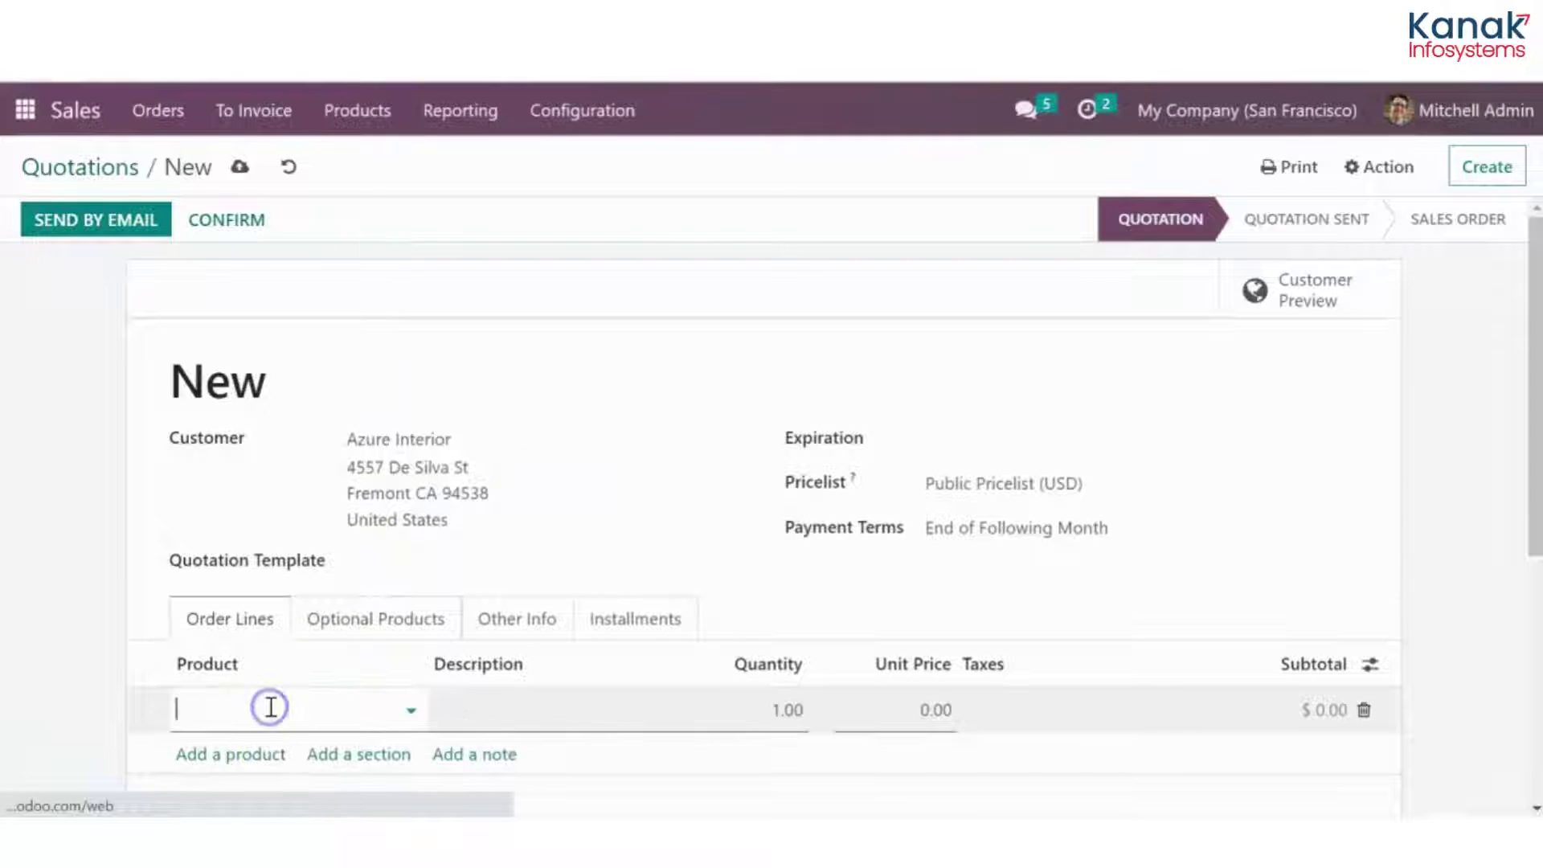
click(315, 708)
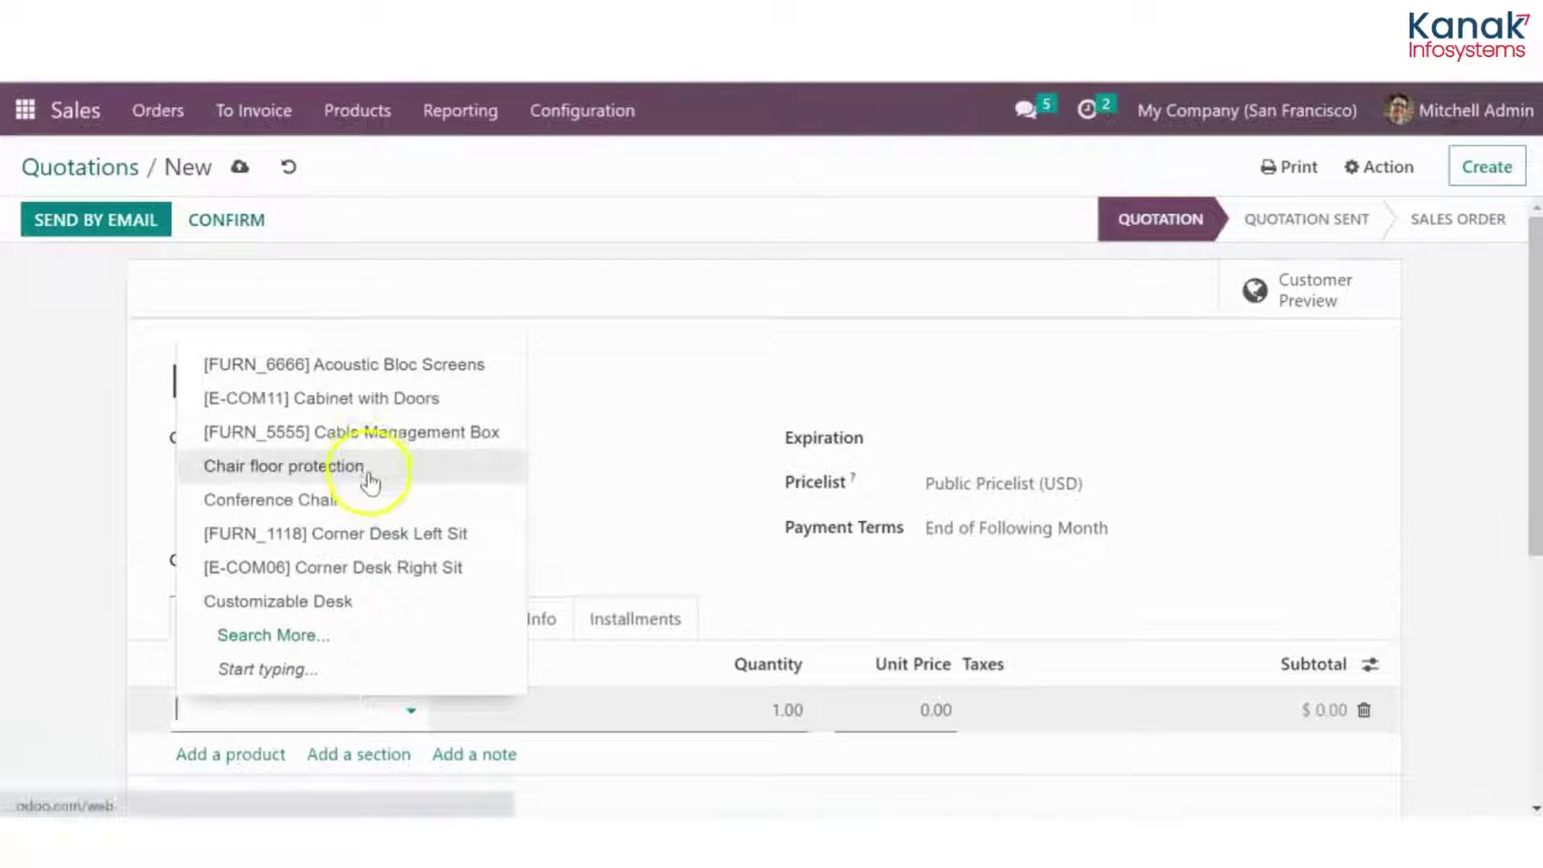
click(378, 599)
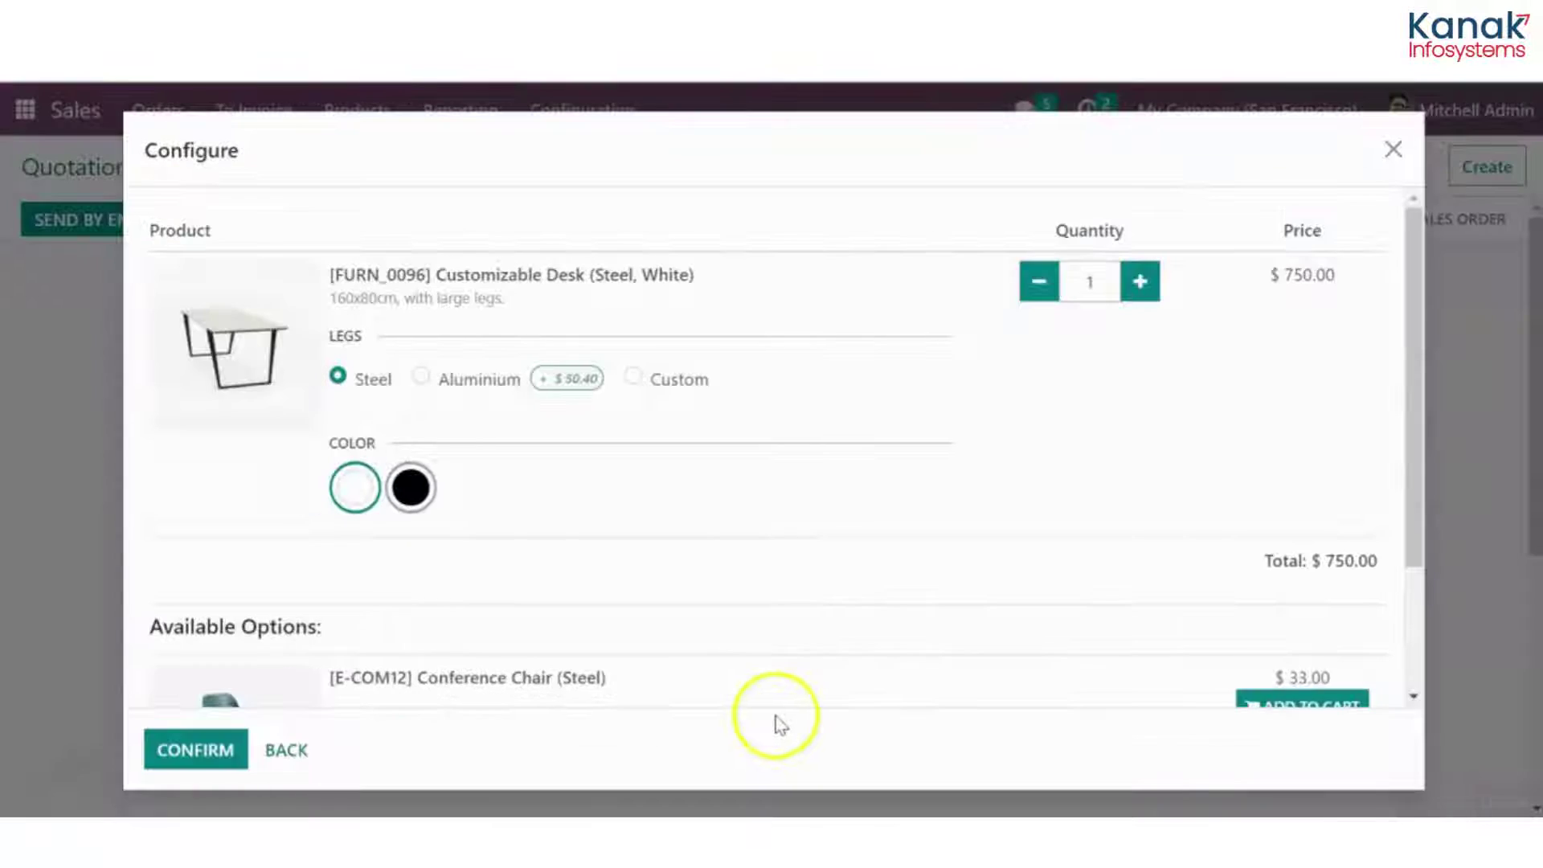
click(418, 502)
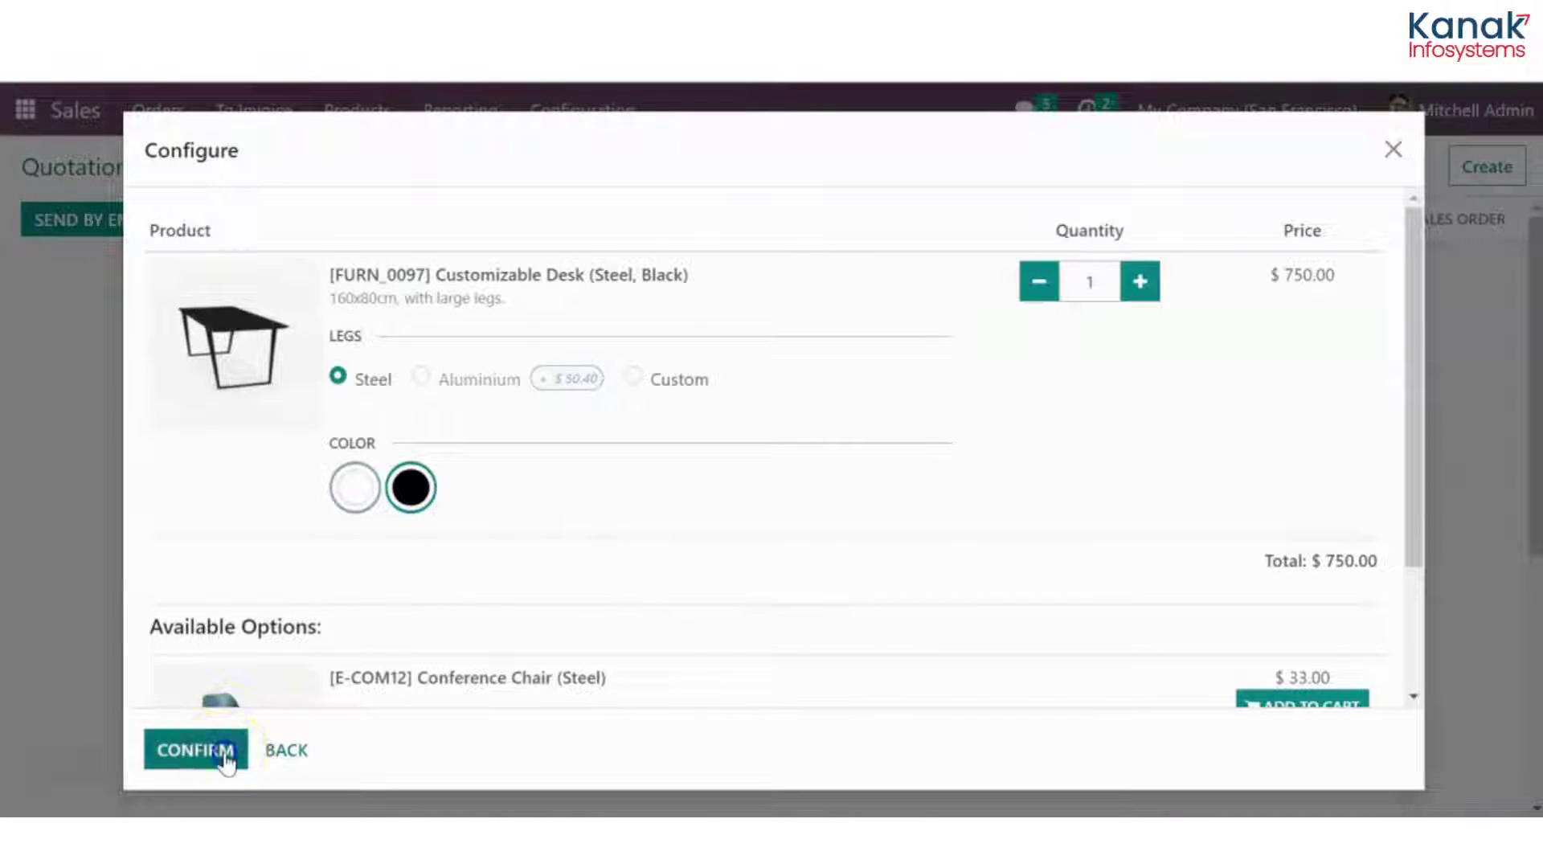
click(210, 751)
click(785, 711)
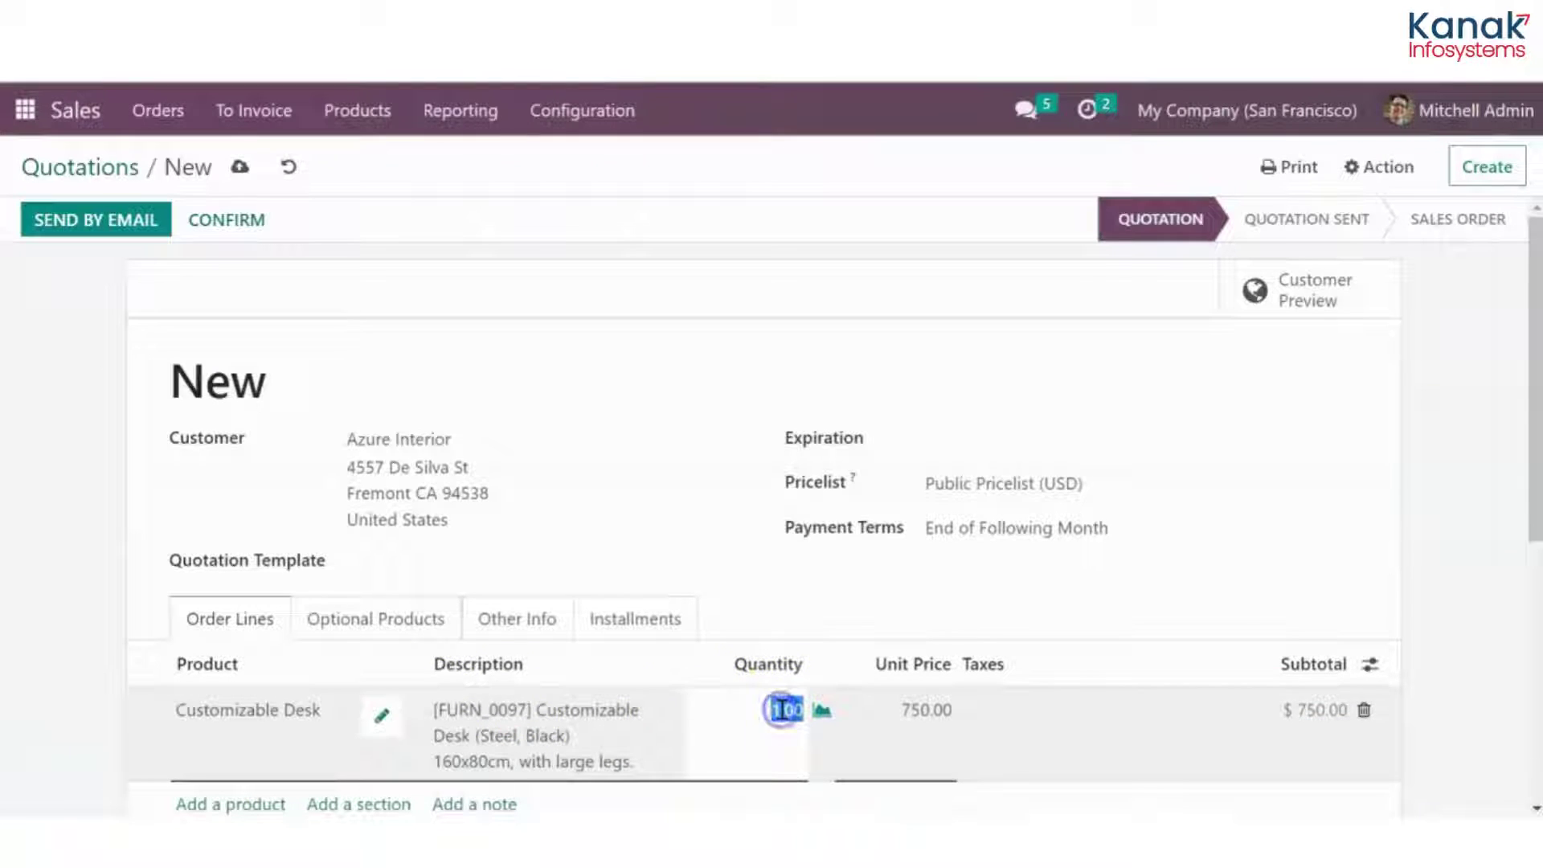
click(778, 711)
text(5)
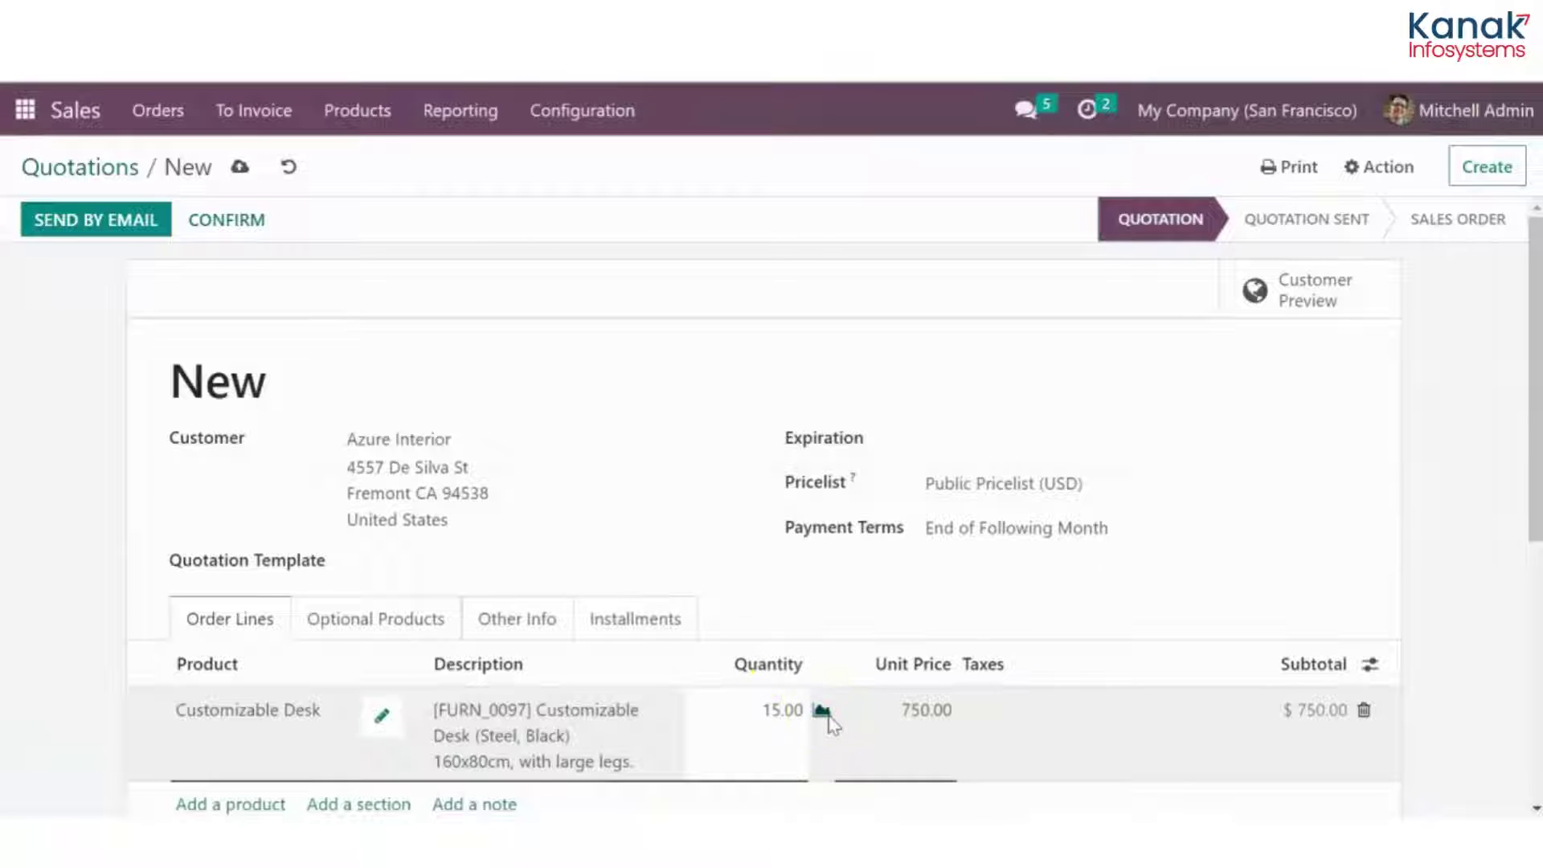
click(527, 533)
scroll(527, 538, down, 3)
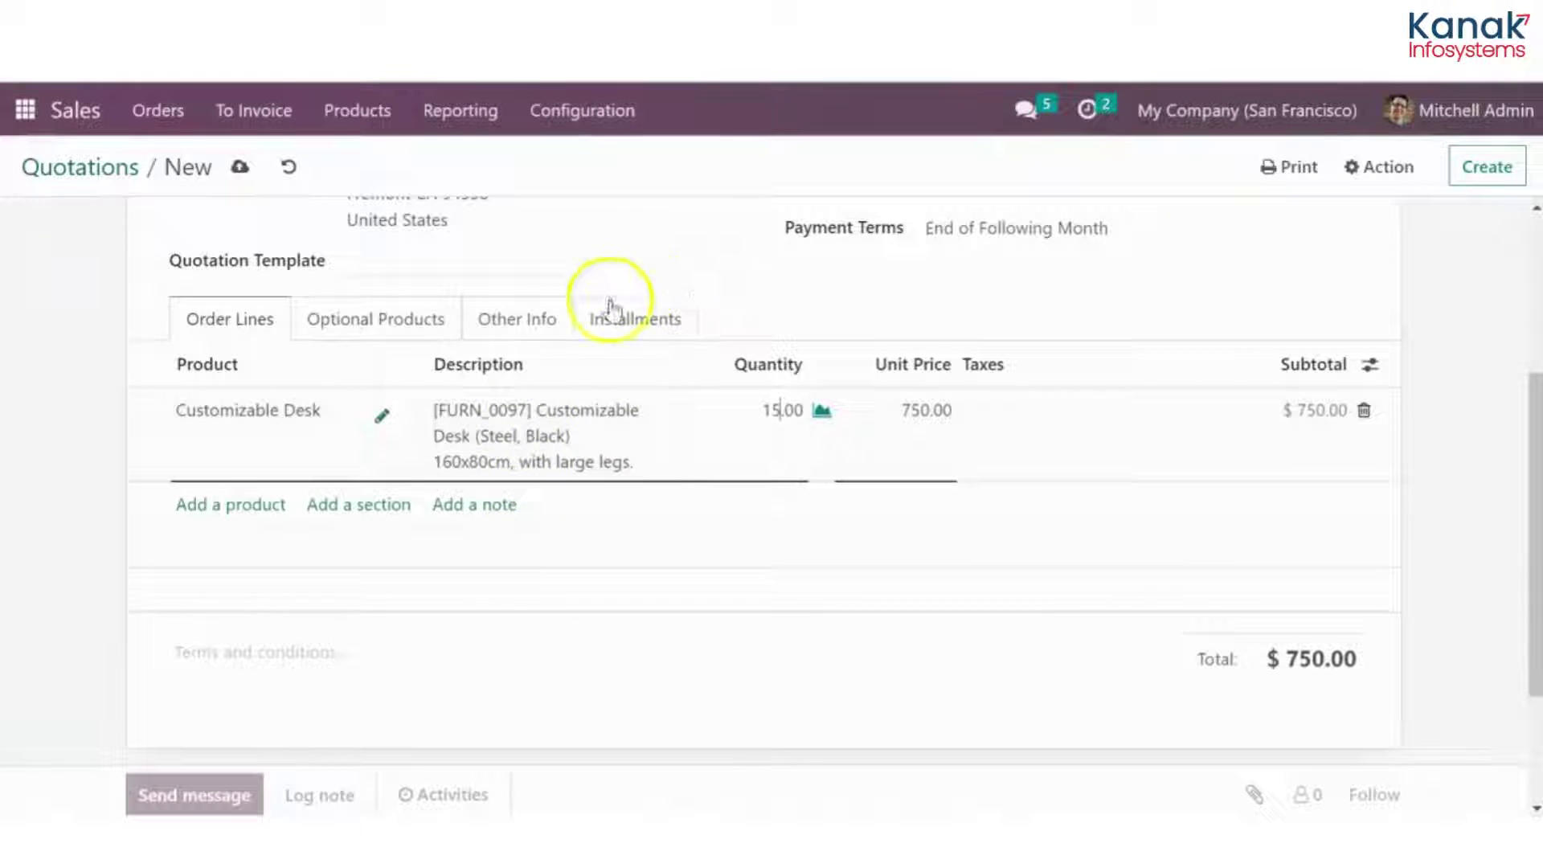
In the Installments tab, add a 'Down Payment' line dated 12/15/2022 for 2000.00.
click(650, 341)
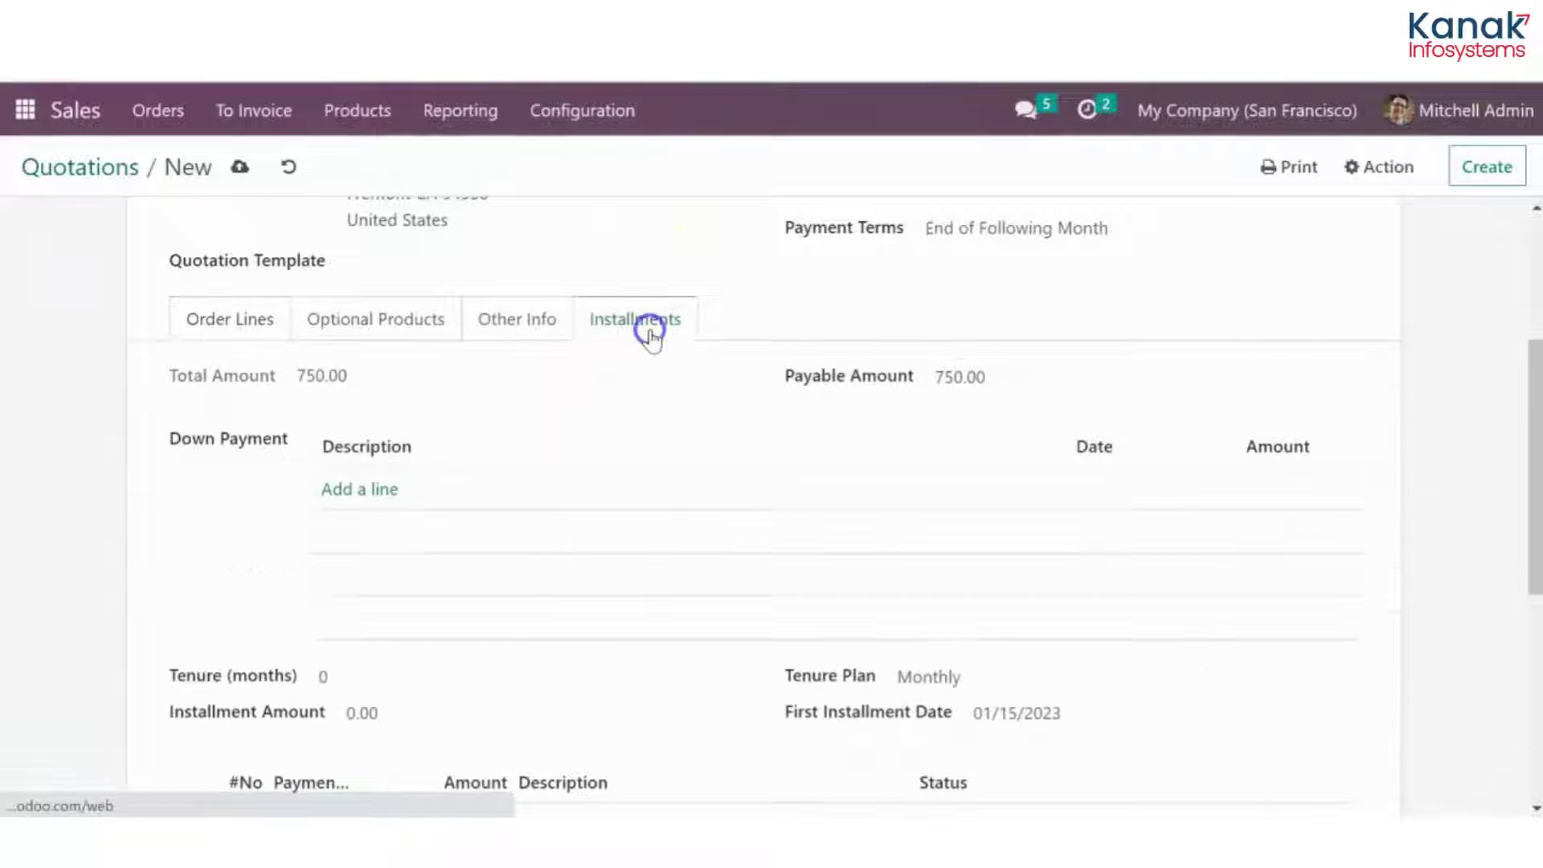
click(374, 489)
text(dOW)
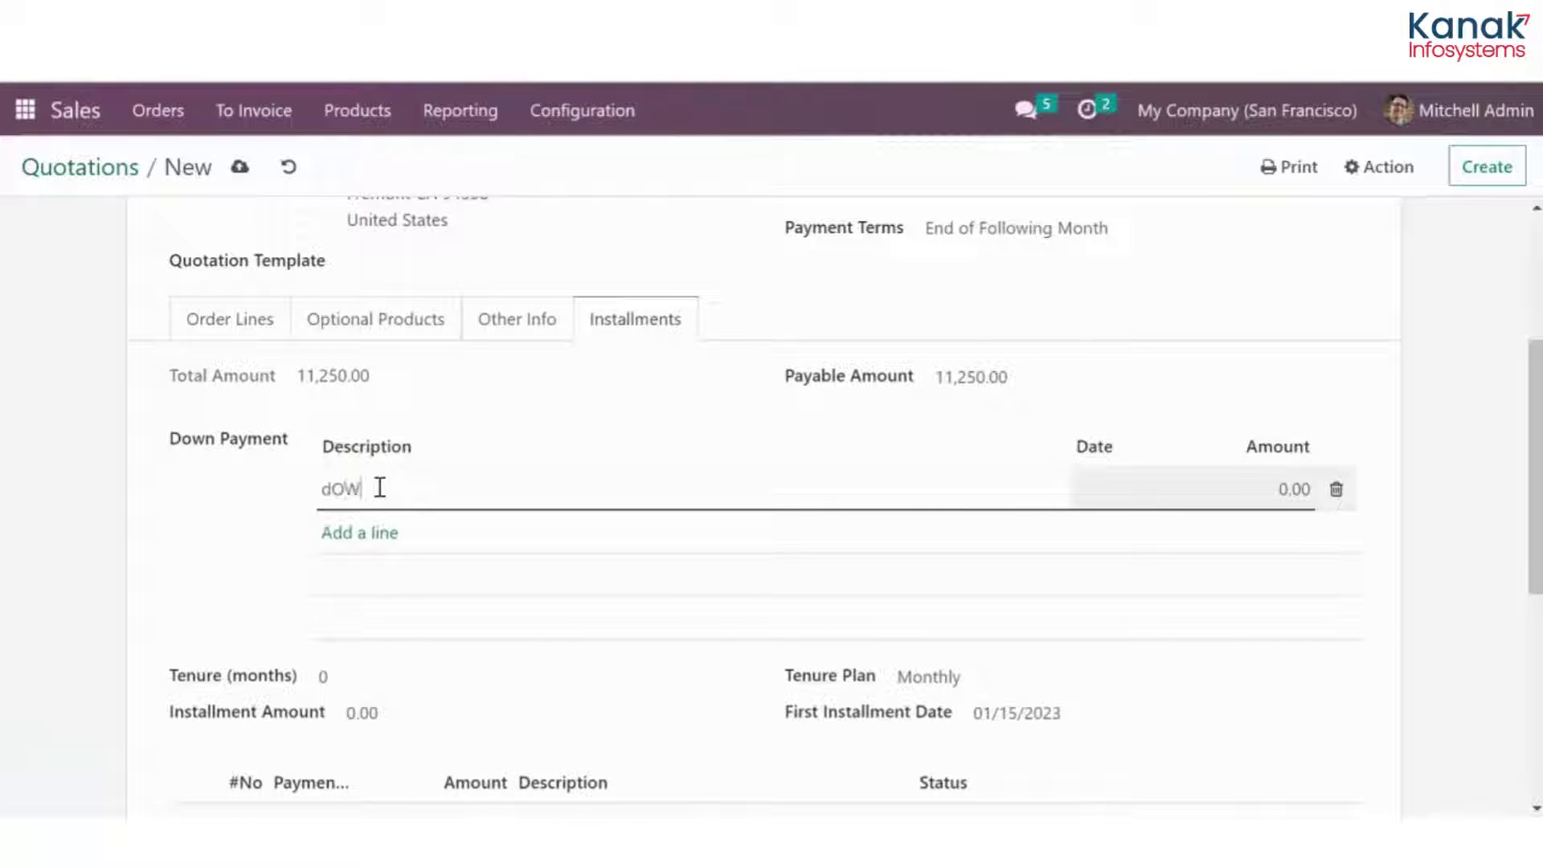
text(N PAYMENT)
key(BackSpace)
key(BackSpace)
key(BackSpace)
key(BackSpace)
key(BackSpace)
key(BackSpace)
key(BackSpace)
key(BackSpace)
key(BackSpace)
text(Down Payment)
click(1067, 521)
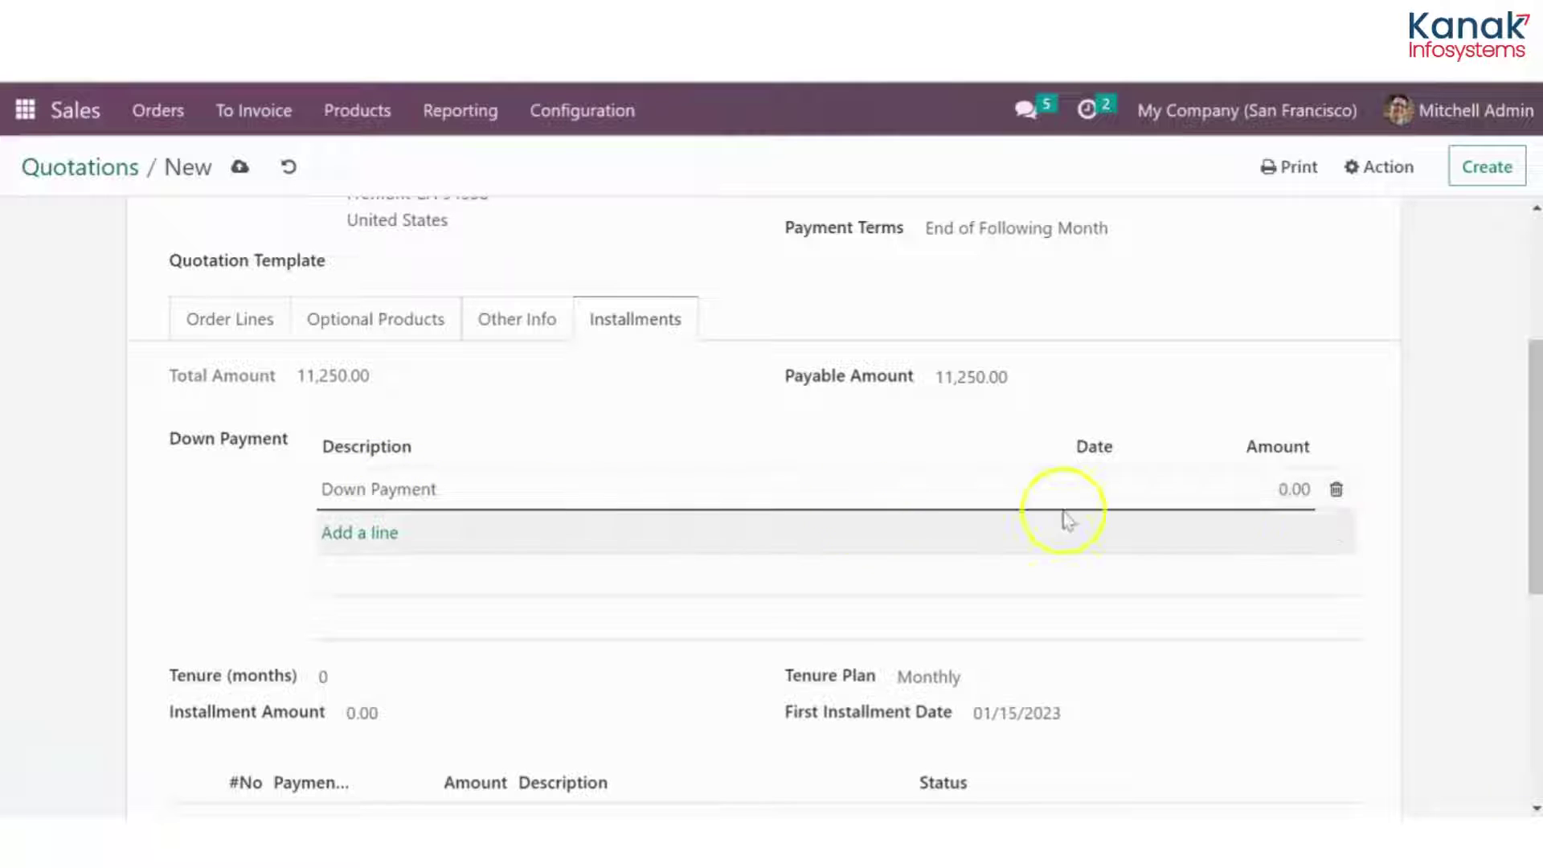
click(1133, 492)
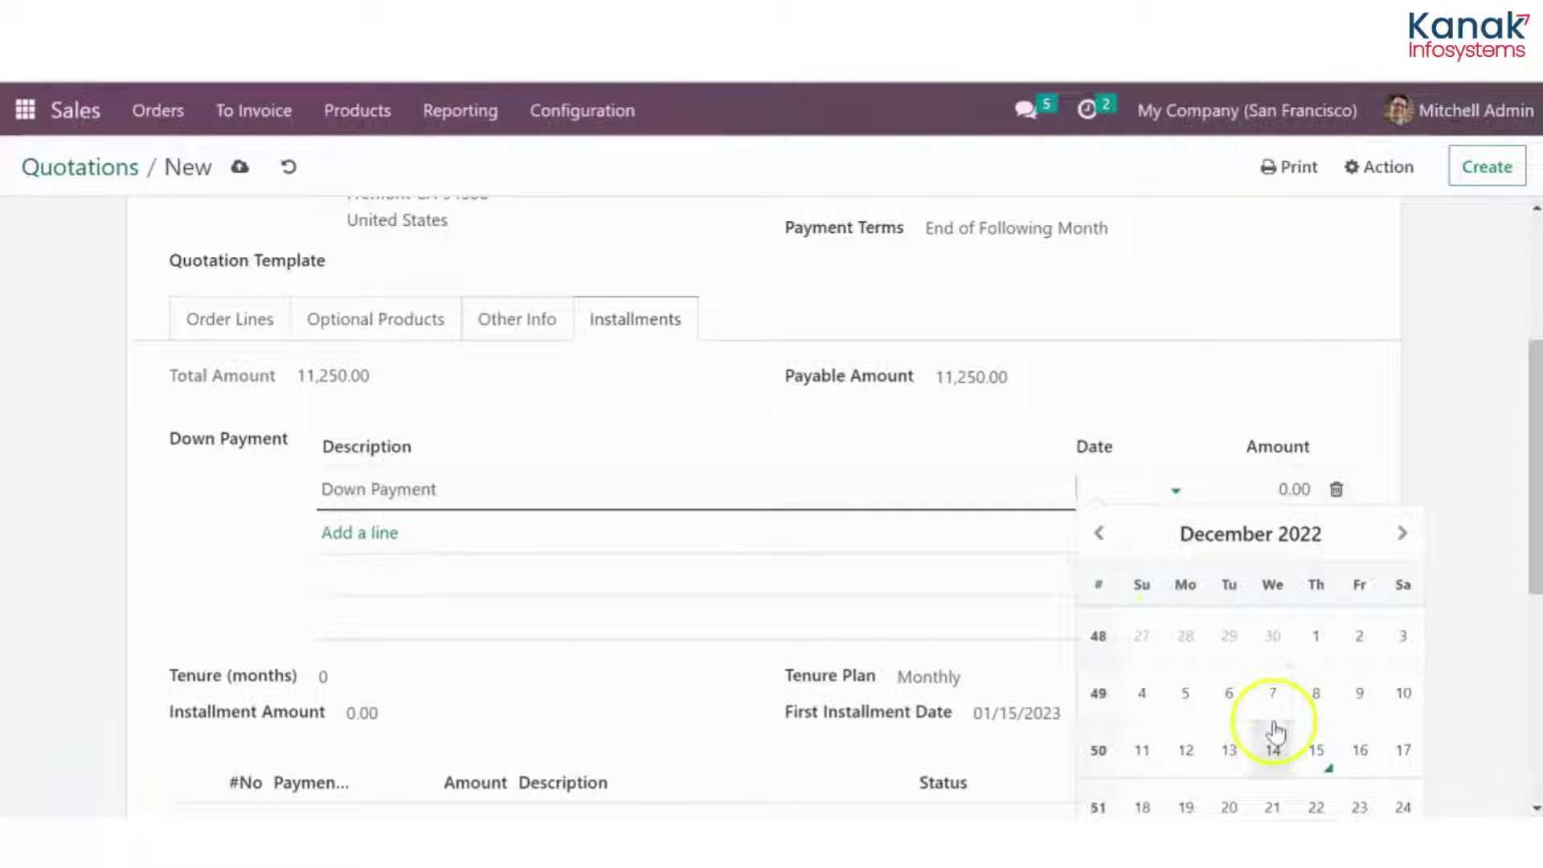
click(1313, 749)
click(1287, 486)
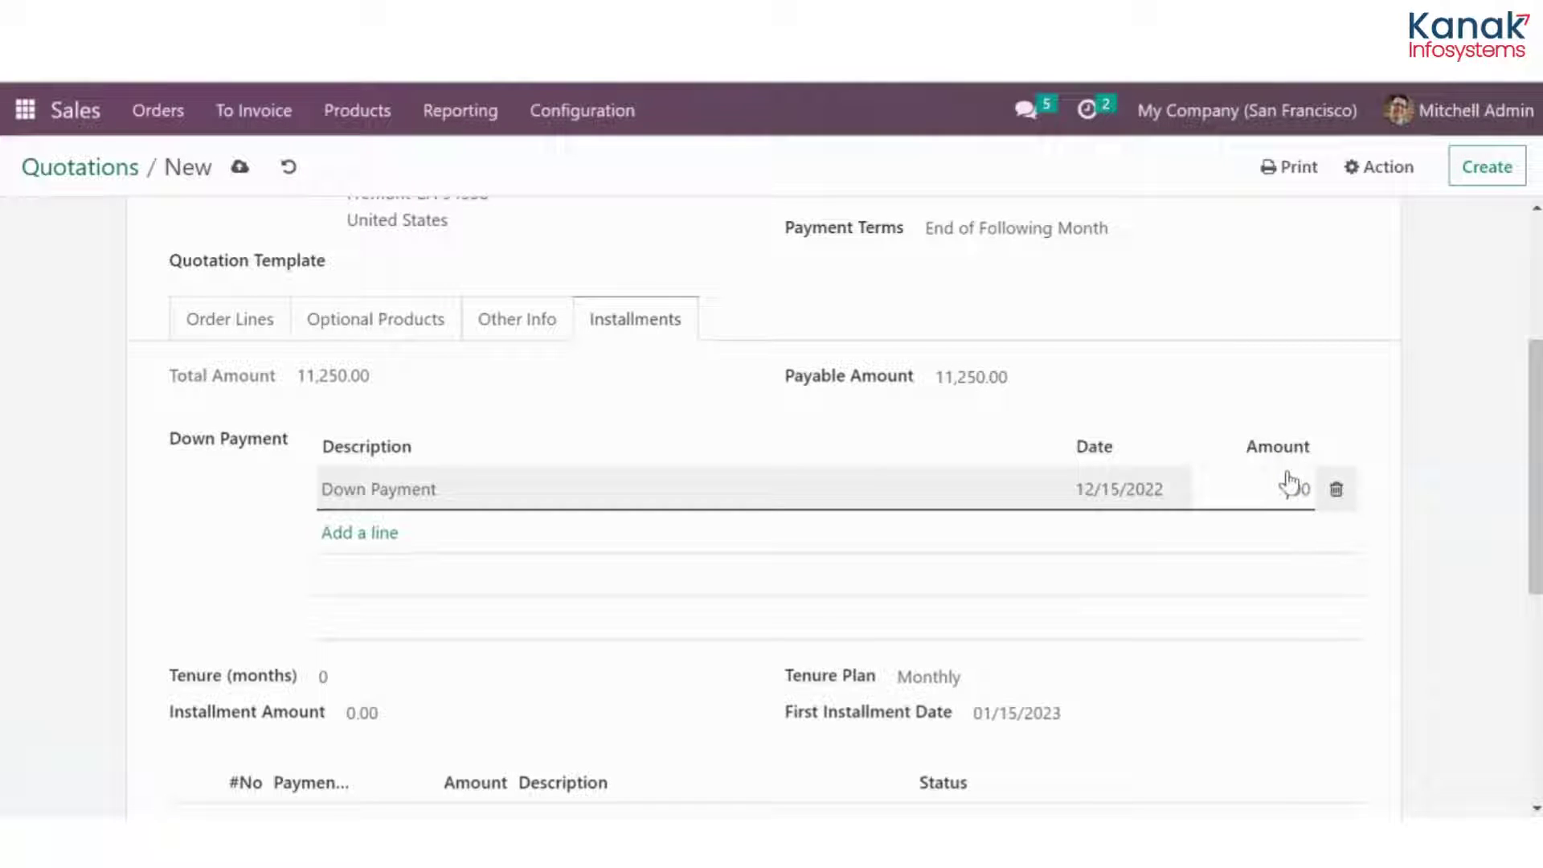
text(2000.00)
click(959, 493)
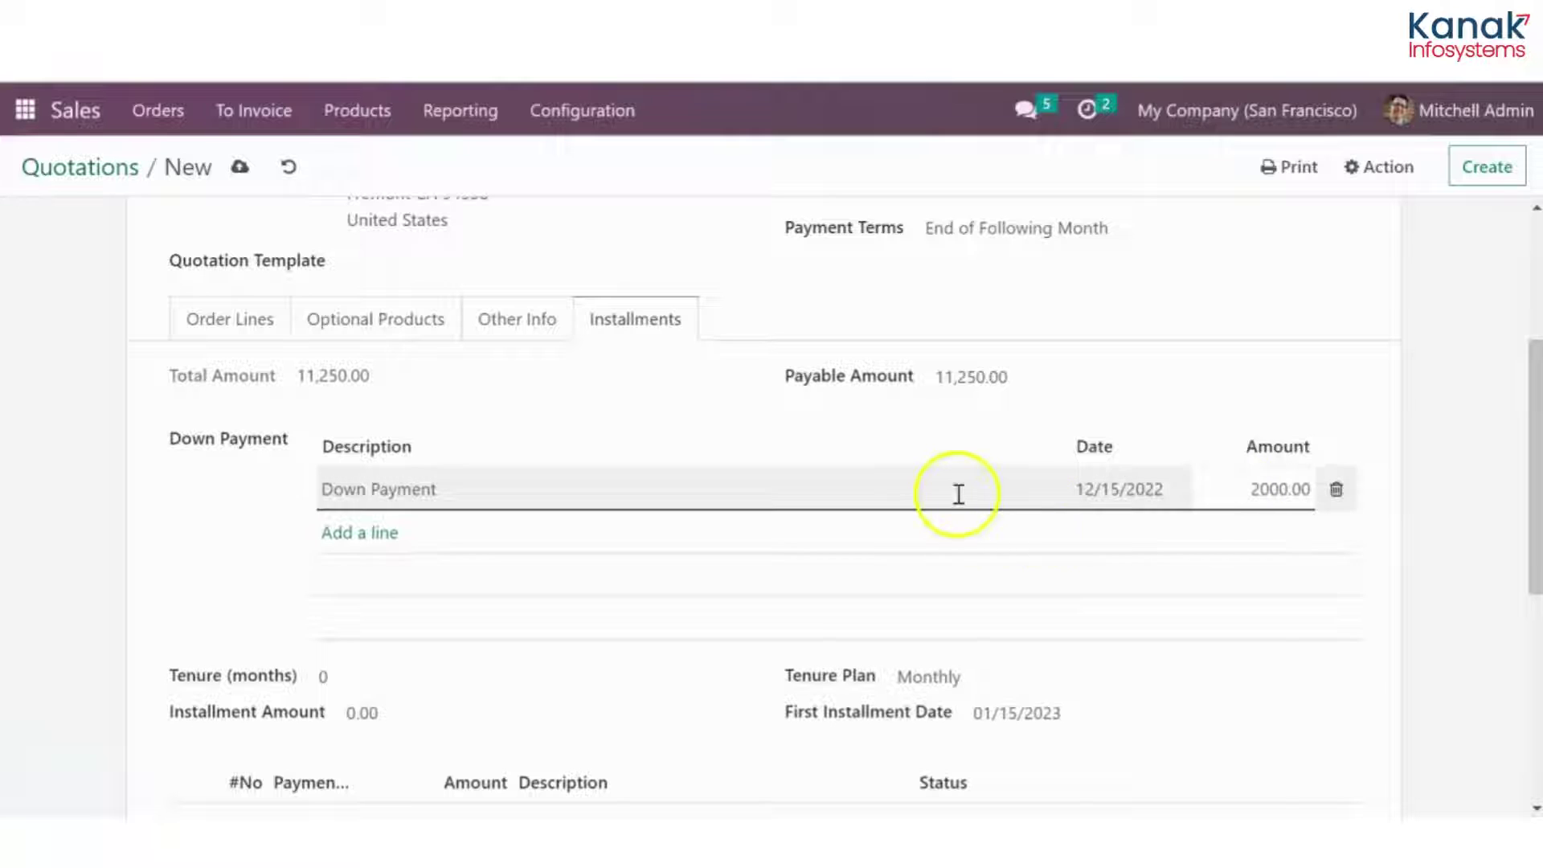
scroll(960, 499, down, 2)
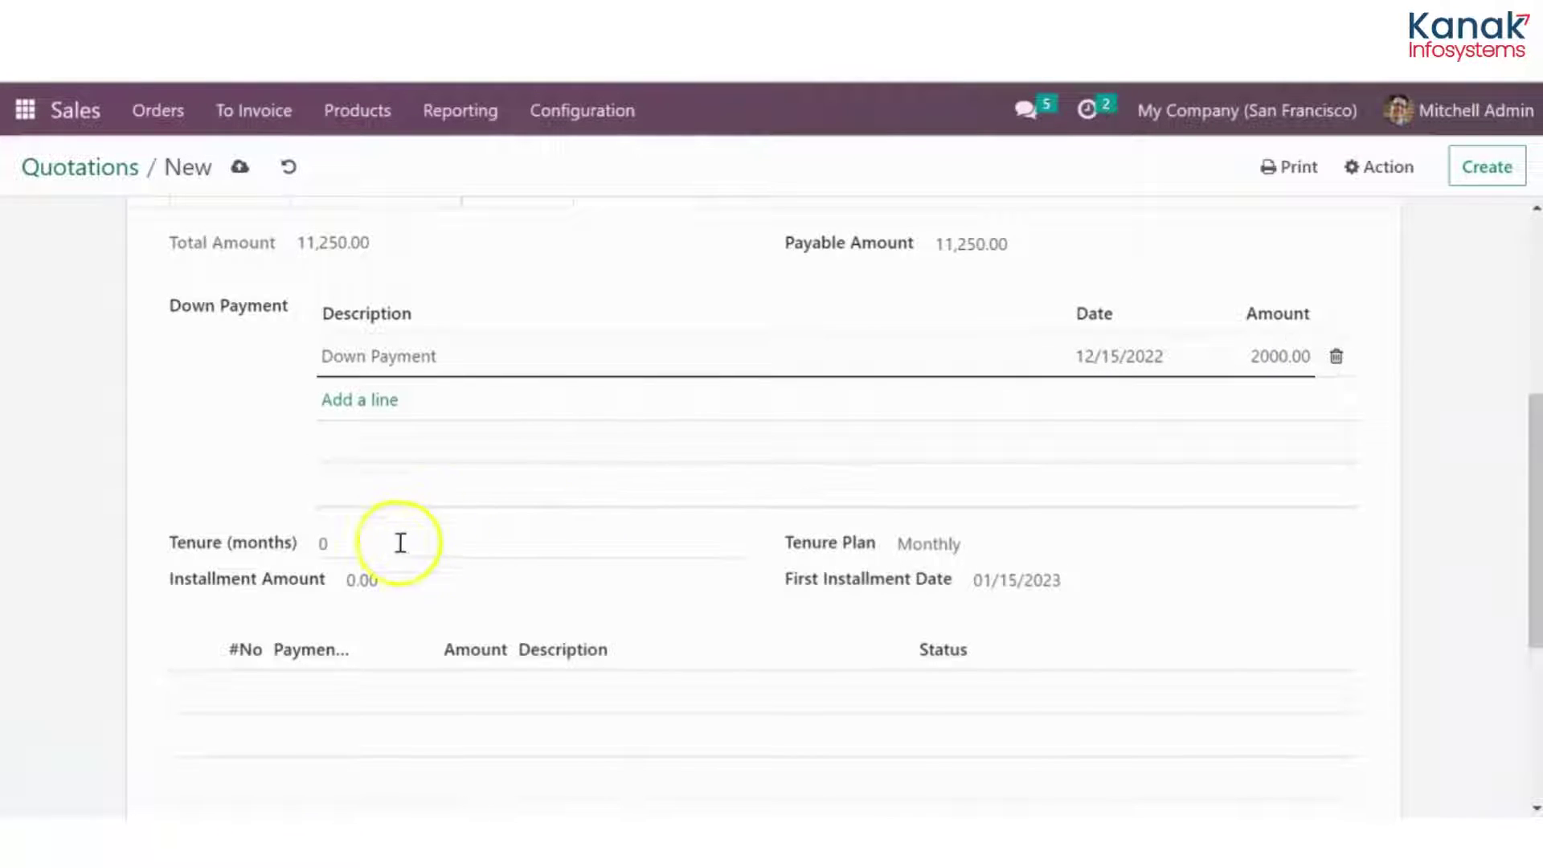
Set Tenure to 10 months so the installment amount recalculates to 925.00.
click(357, 544)
key(BackSpace)
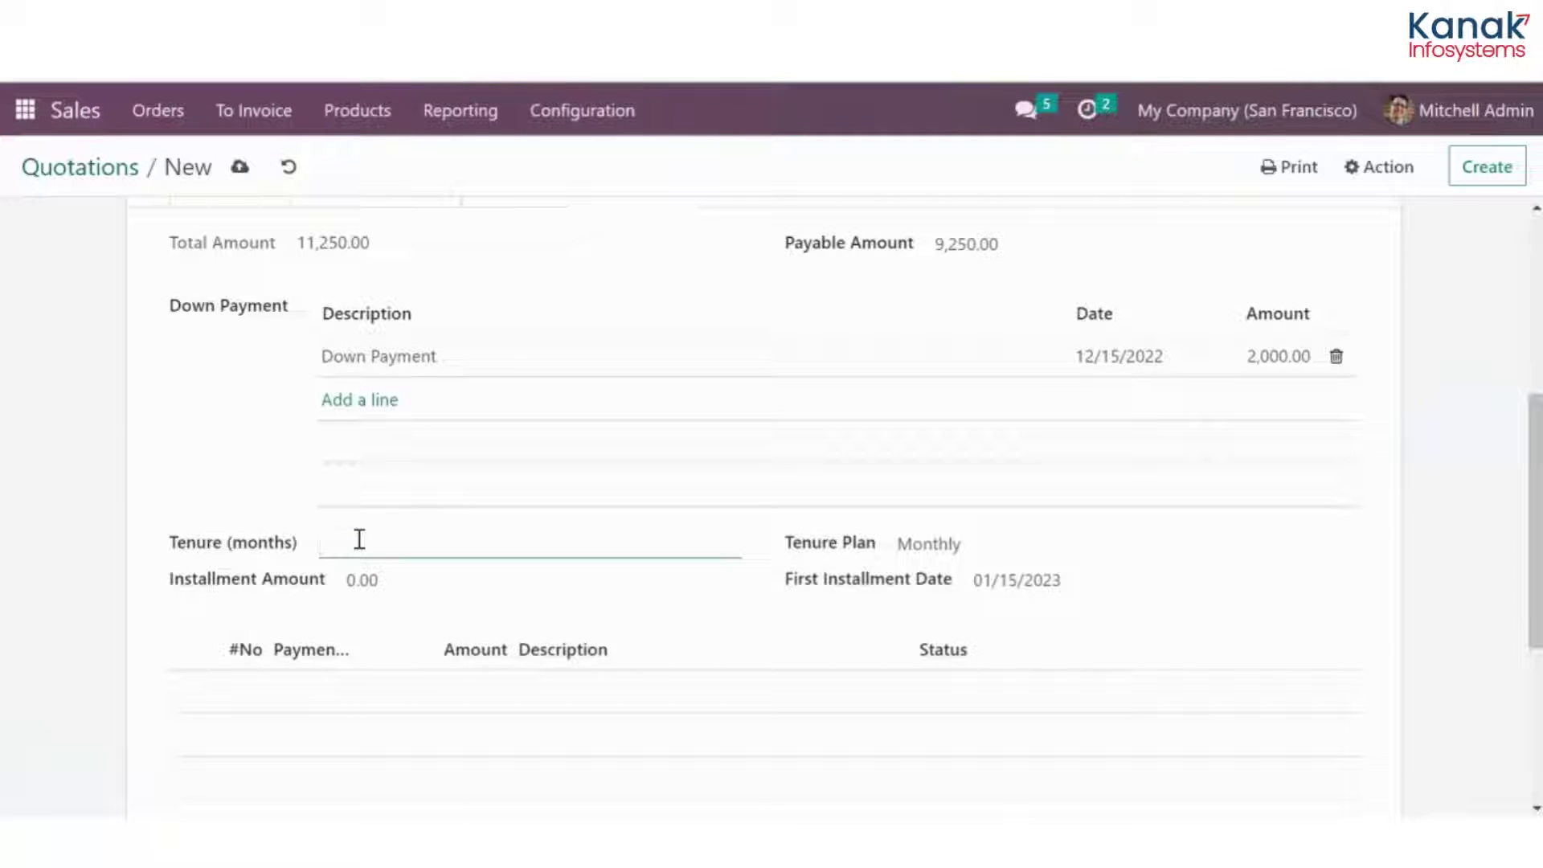
text(10)
click(360, 584)
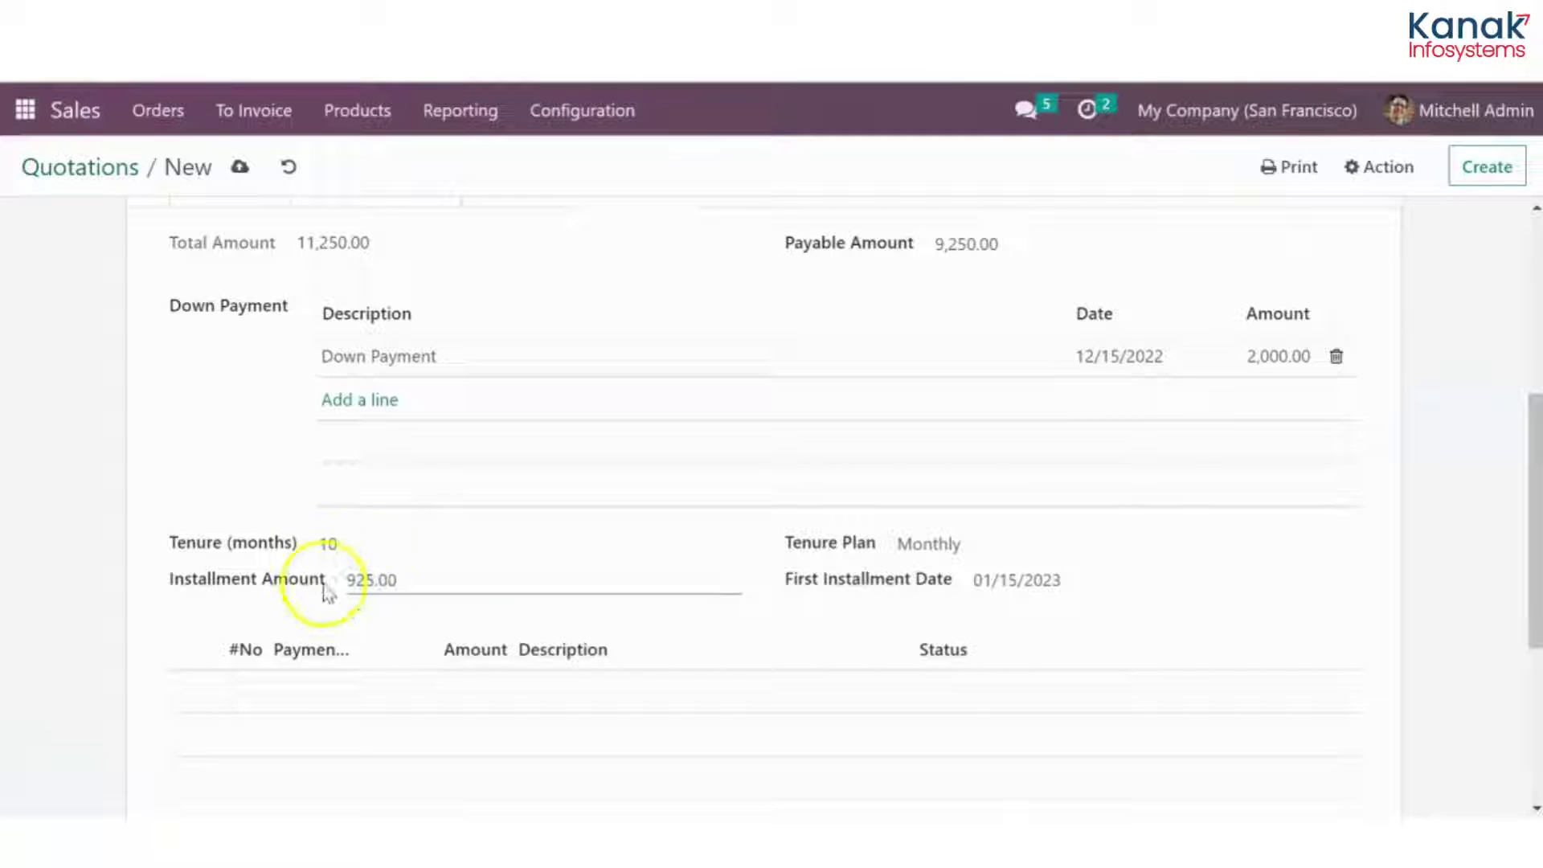
click(425, 580)
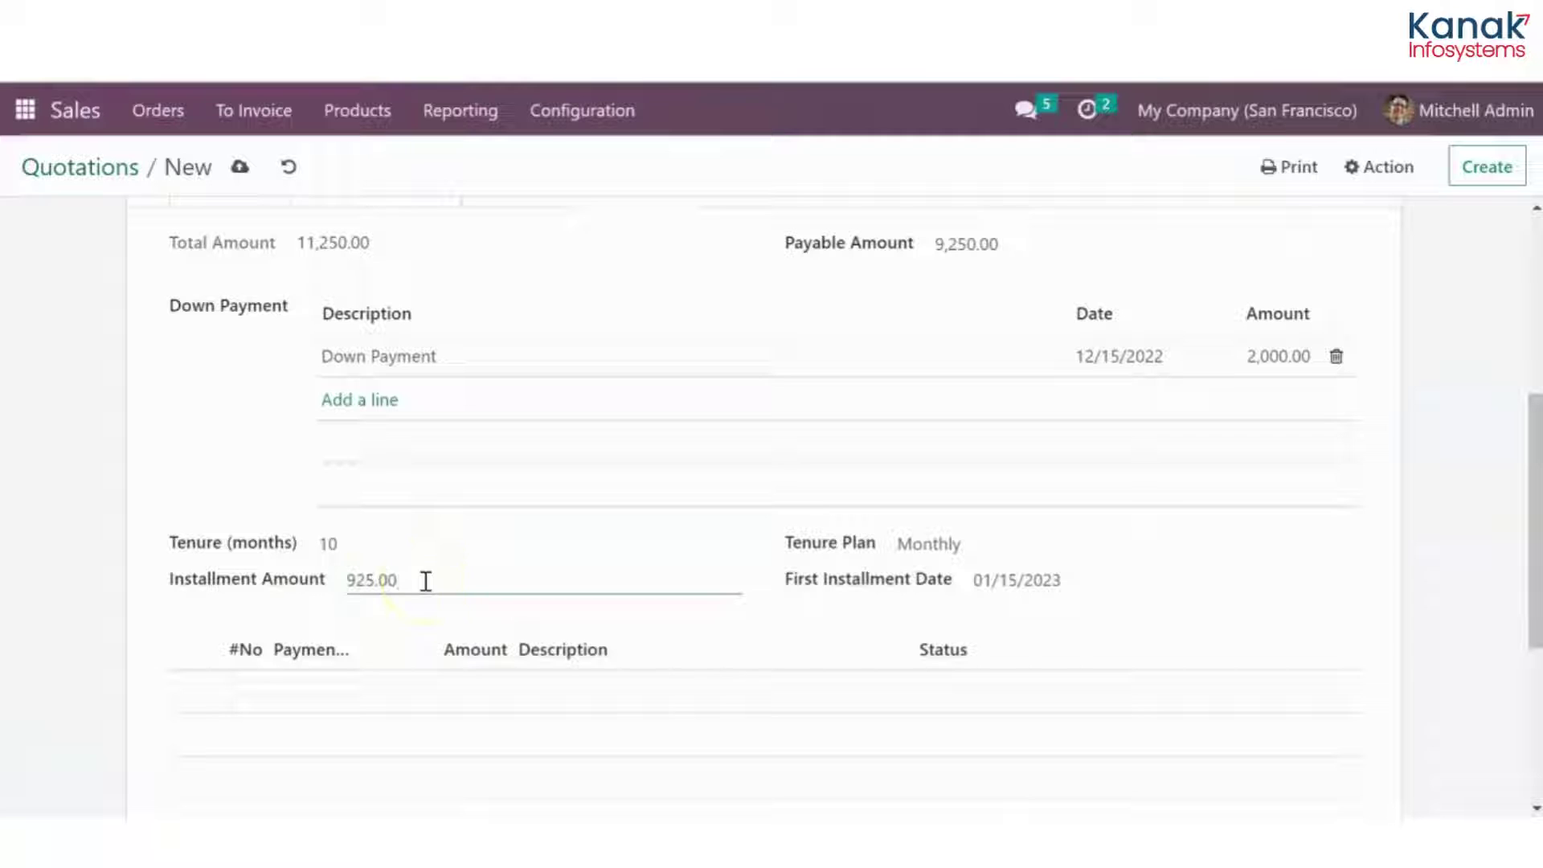
Confirm the quotation as sales order S00208.
scroll(425, 580, up, 5)
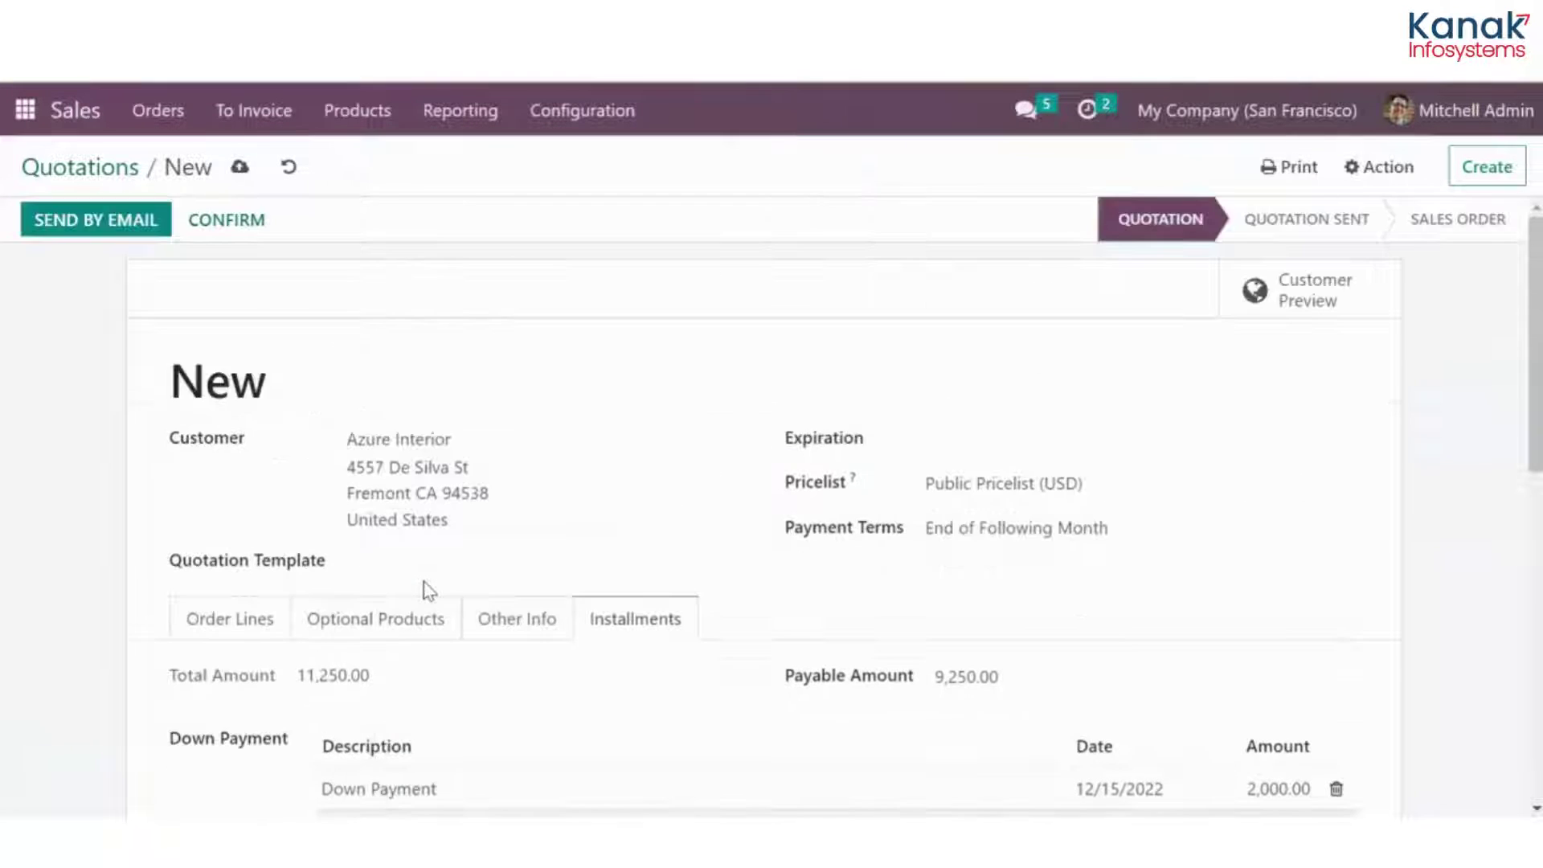
scroll(423, 585, down, 10)
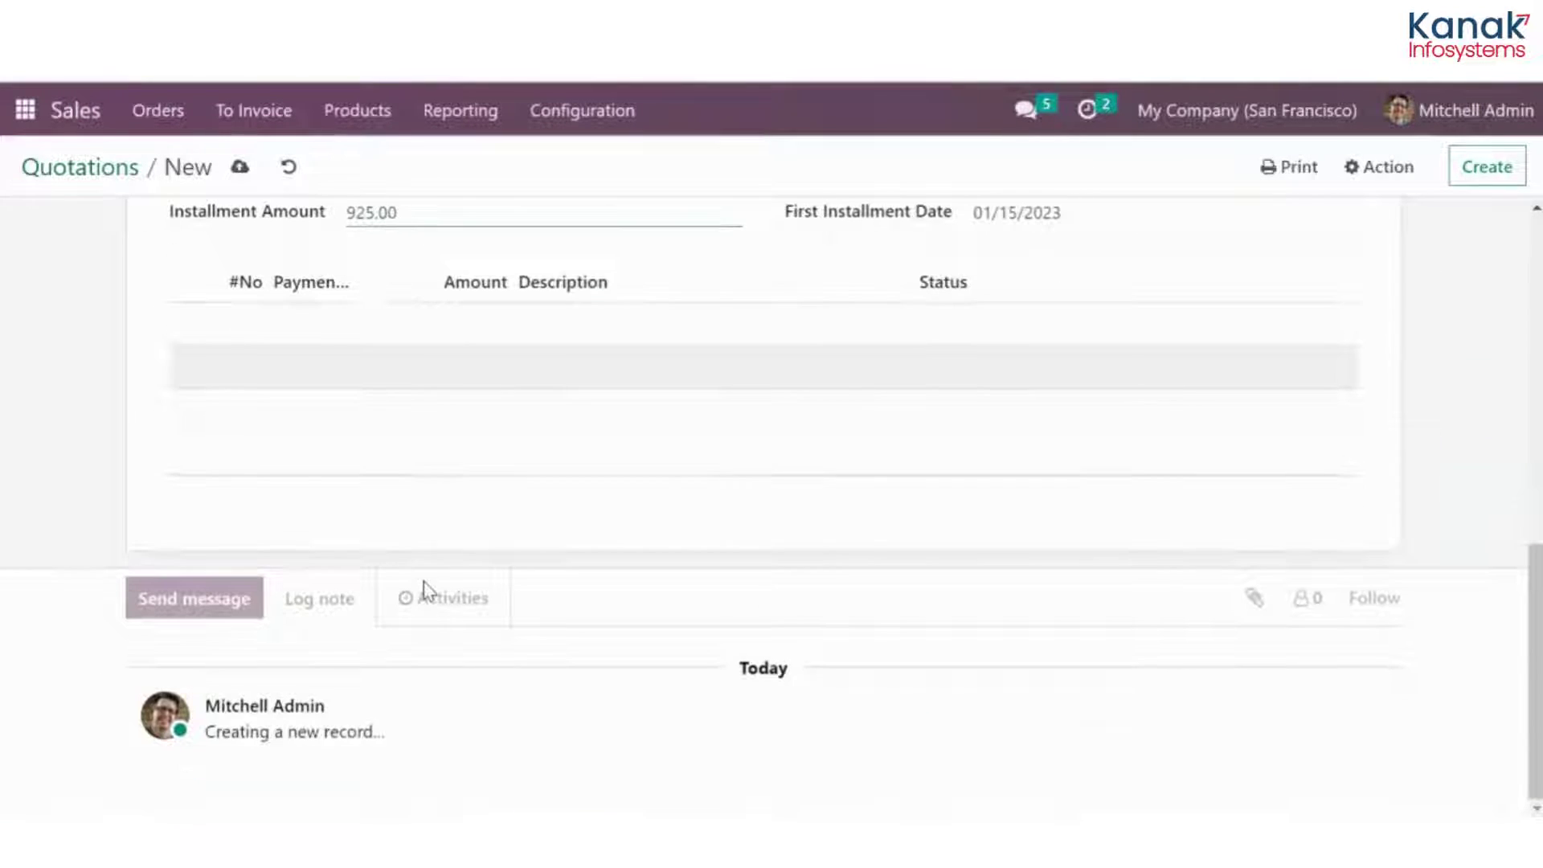
scroll(423, 585, up, 12)
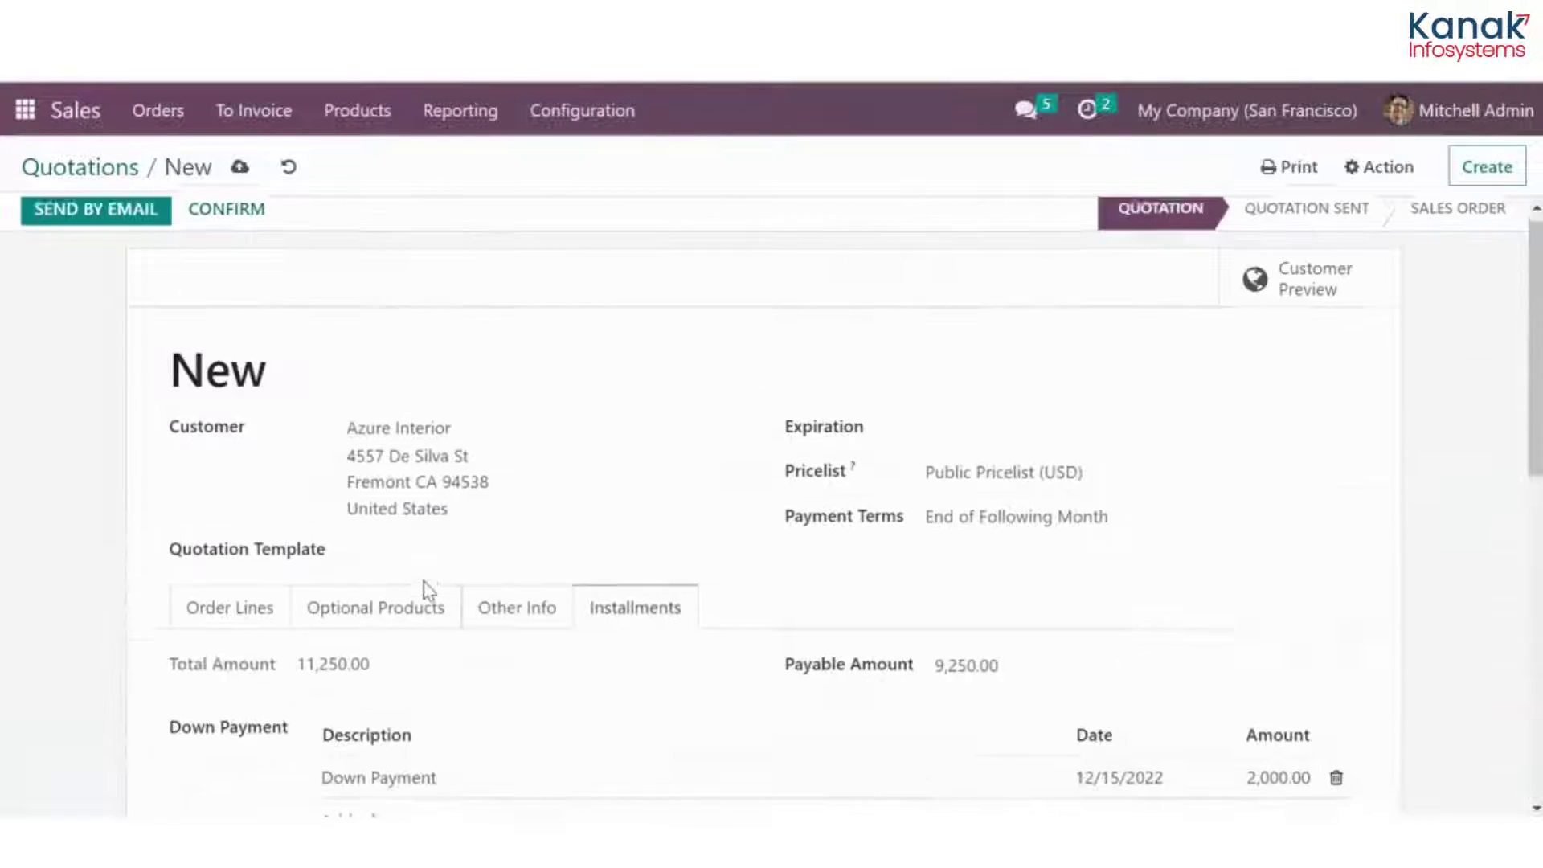
click(263, 225)
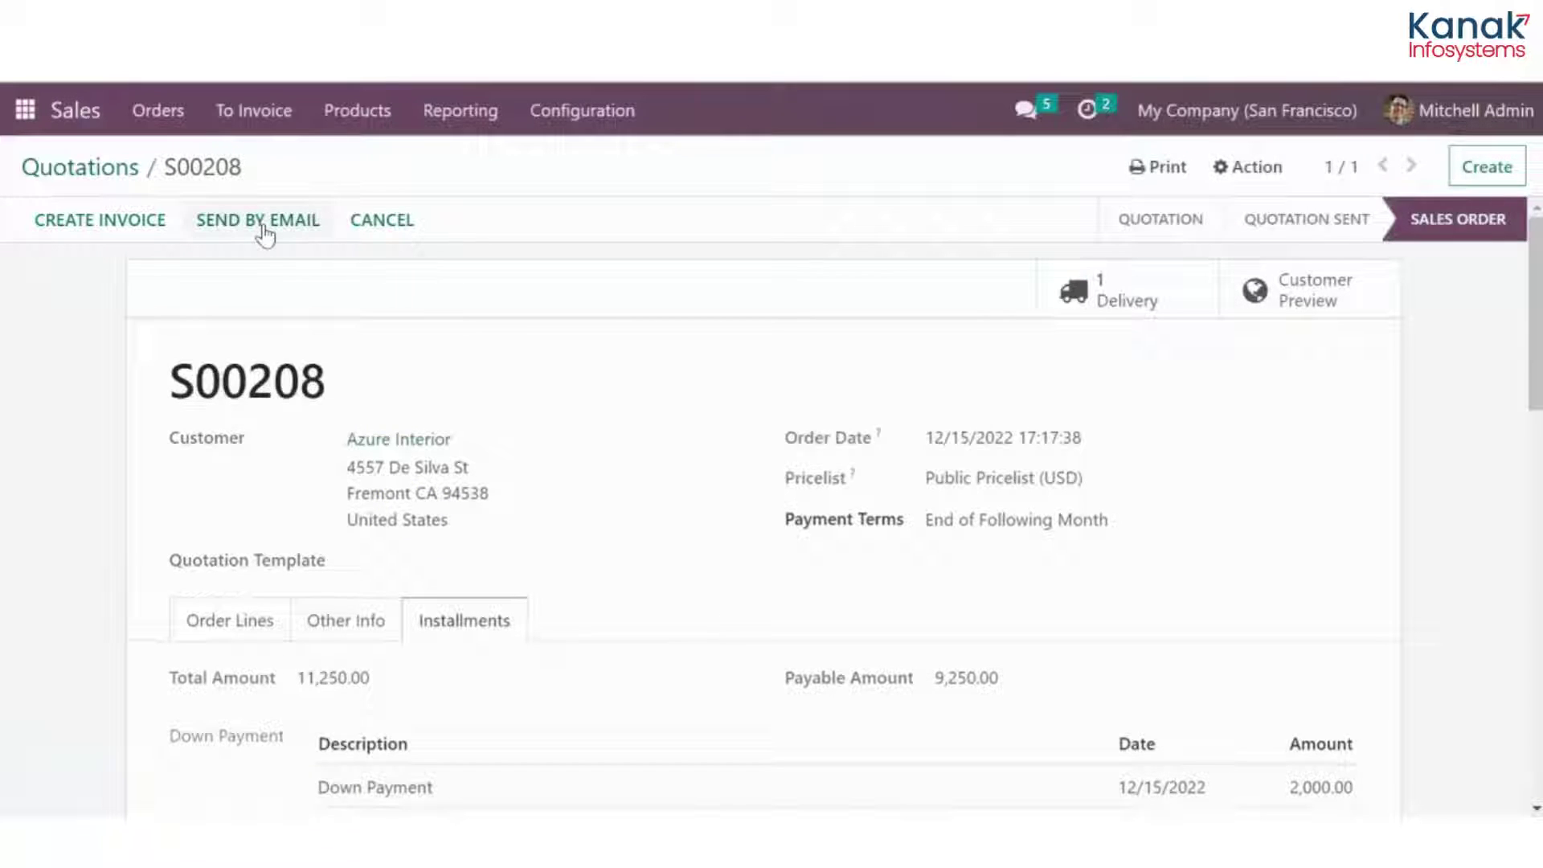
Validate delivery WH/OUT/00276 of the 15 desks as an immediate transfer, then return to S00208.
click(1128, 303)
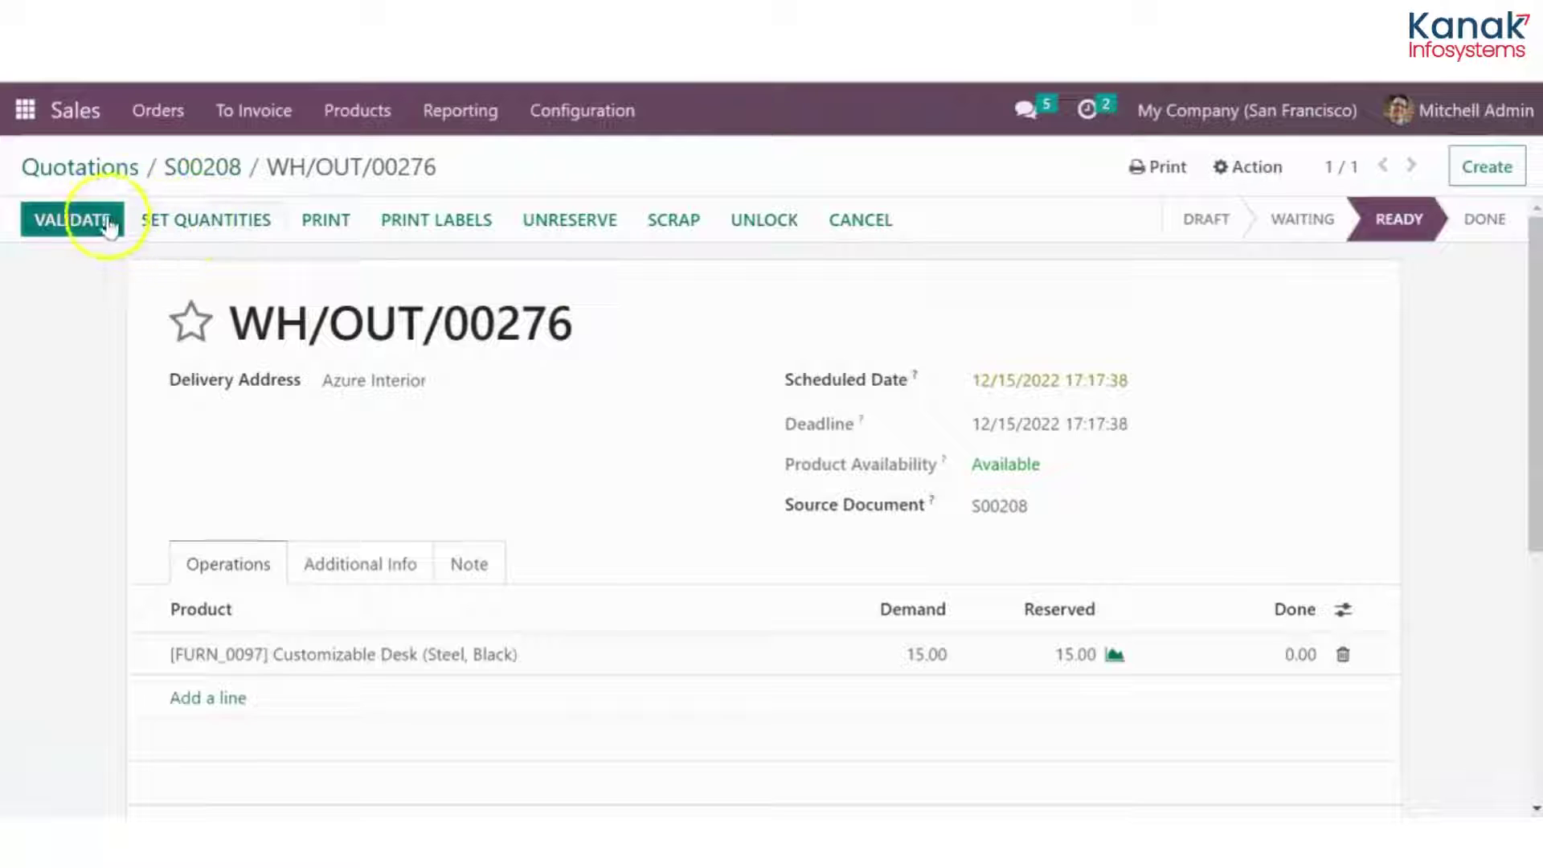
click(109, 224)
click(162, 352)
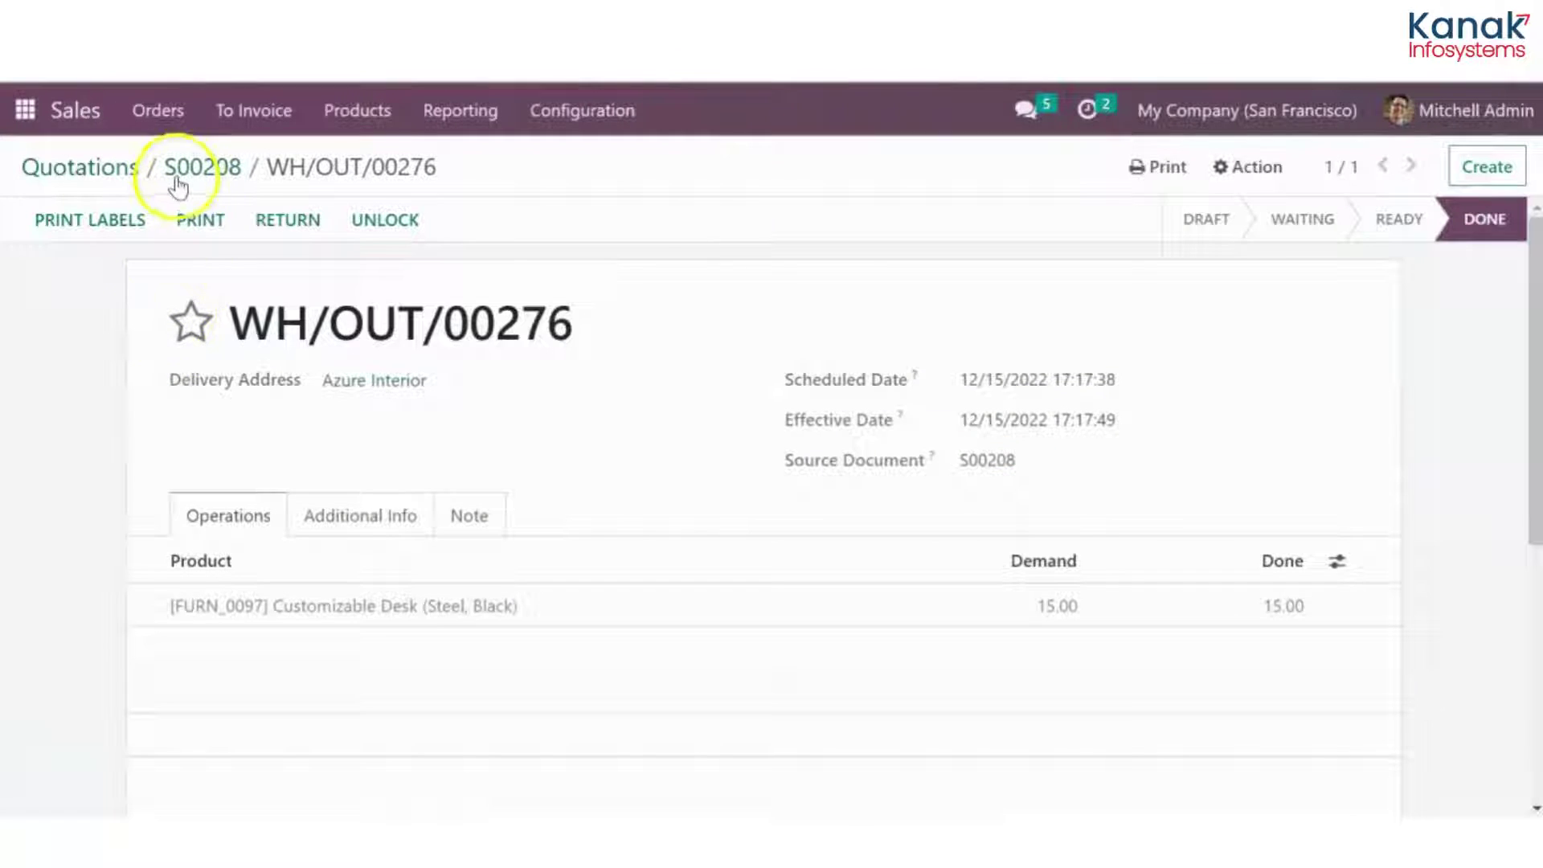
click(177, 185)
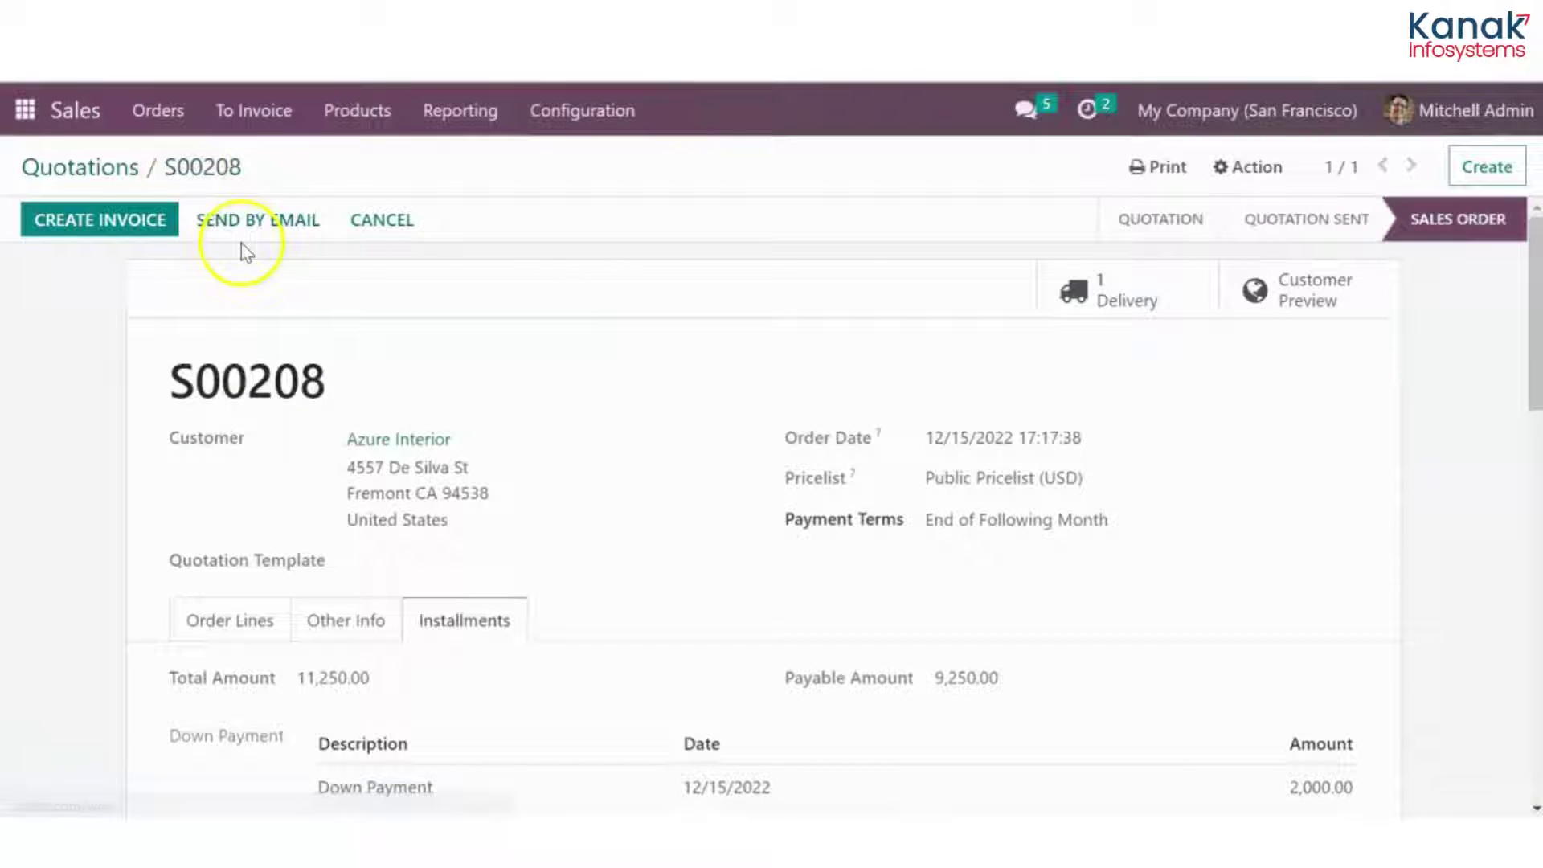
Review the ten 925.00 installments on S00208, then bring up the Create invoices dialog.
scroll(360, 469, down, 6)
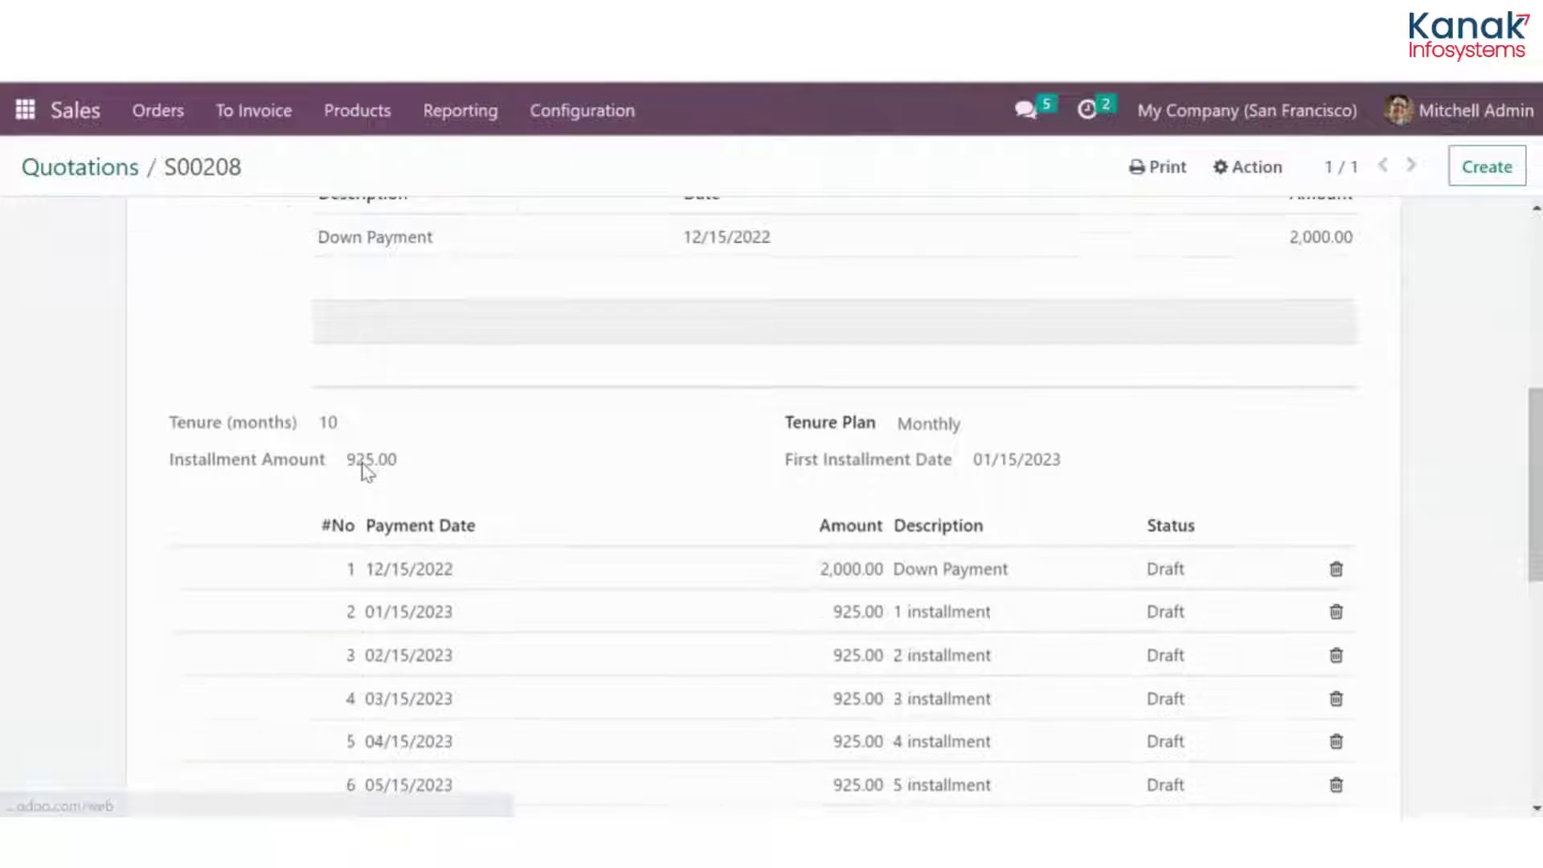
scroll(275, 421, down, 3)
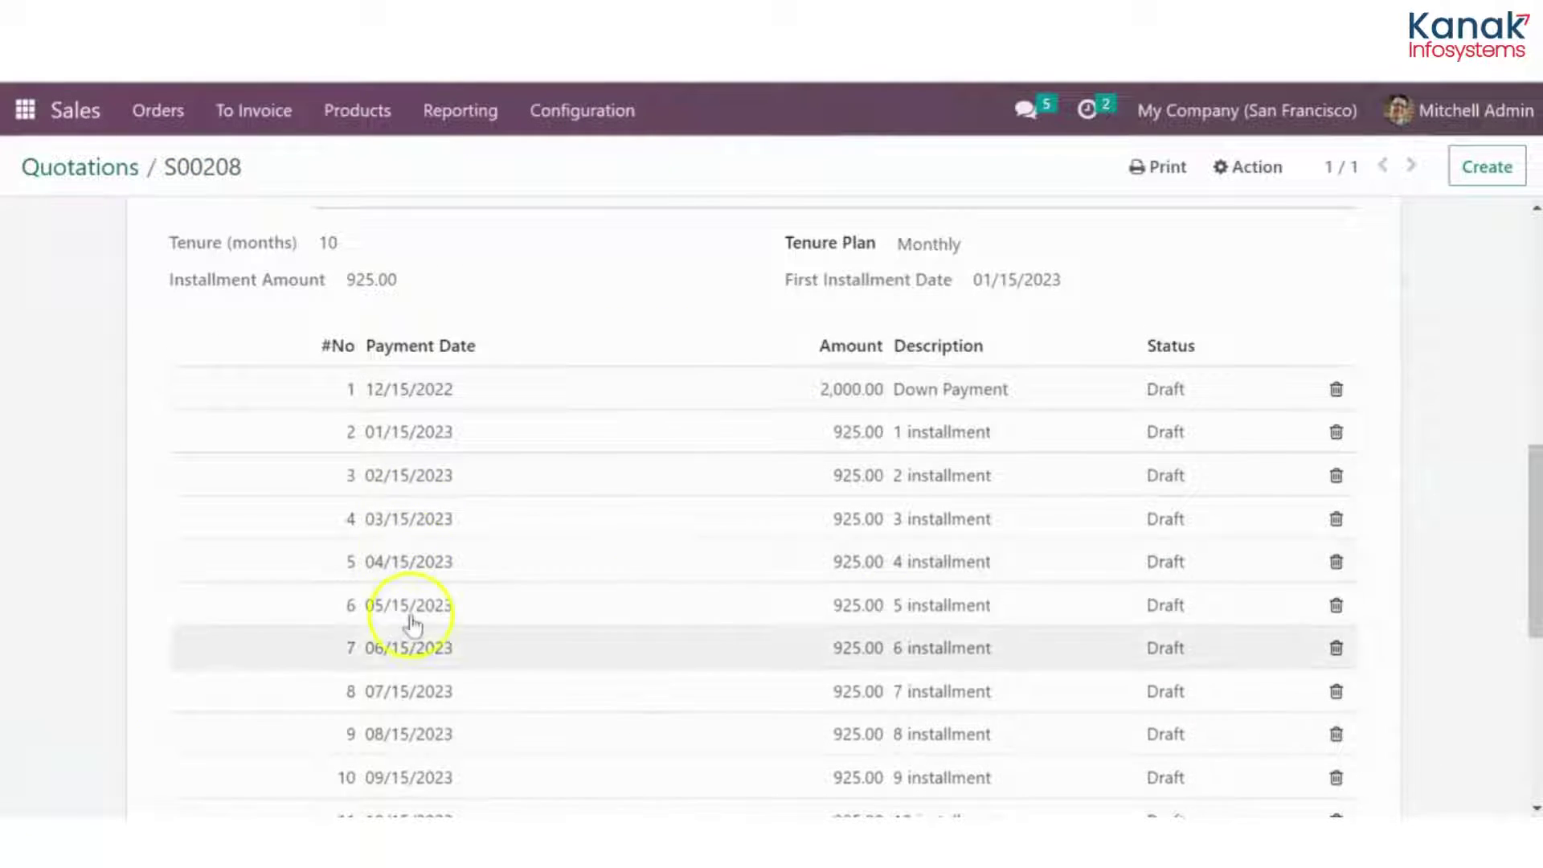
scroll(731, 664, down, 4)
scroll(726, 667, up, 2)
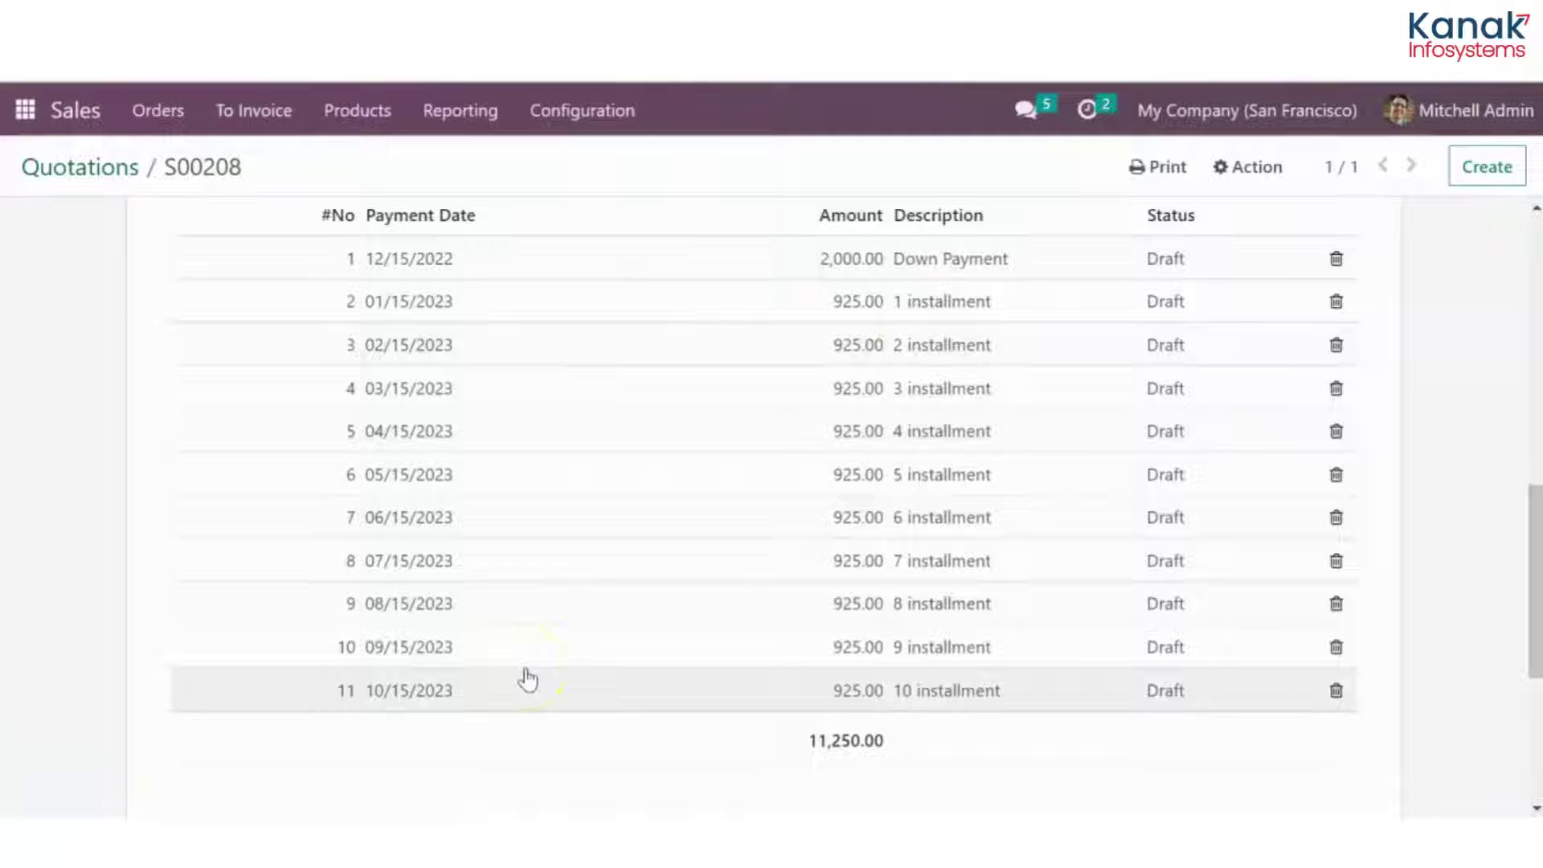
scroll(528, 679, up, 10)
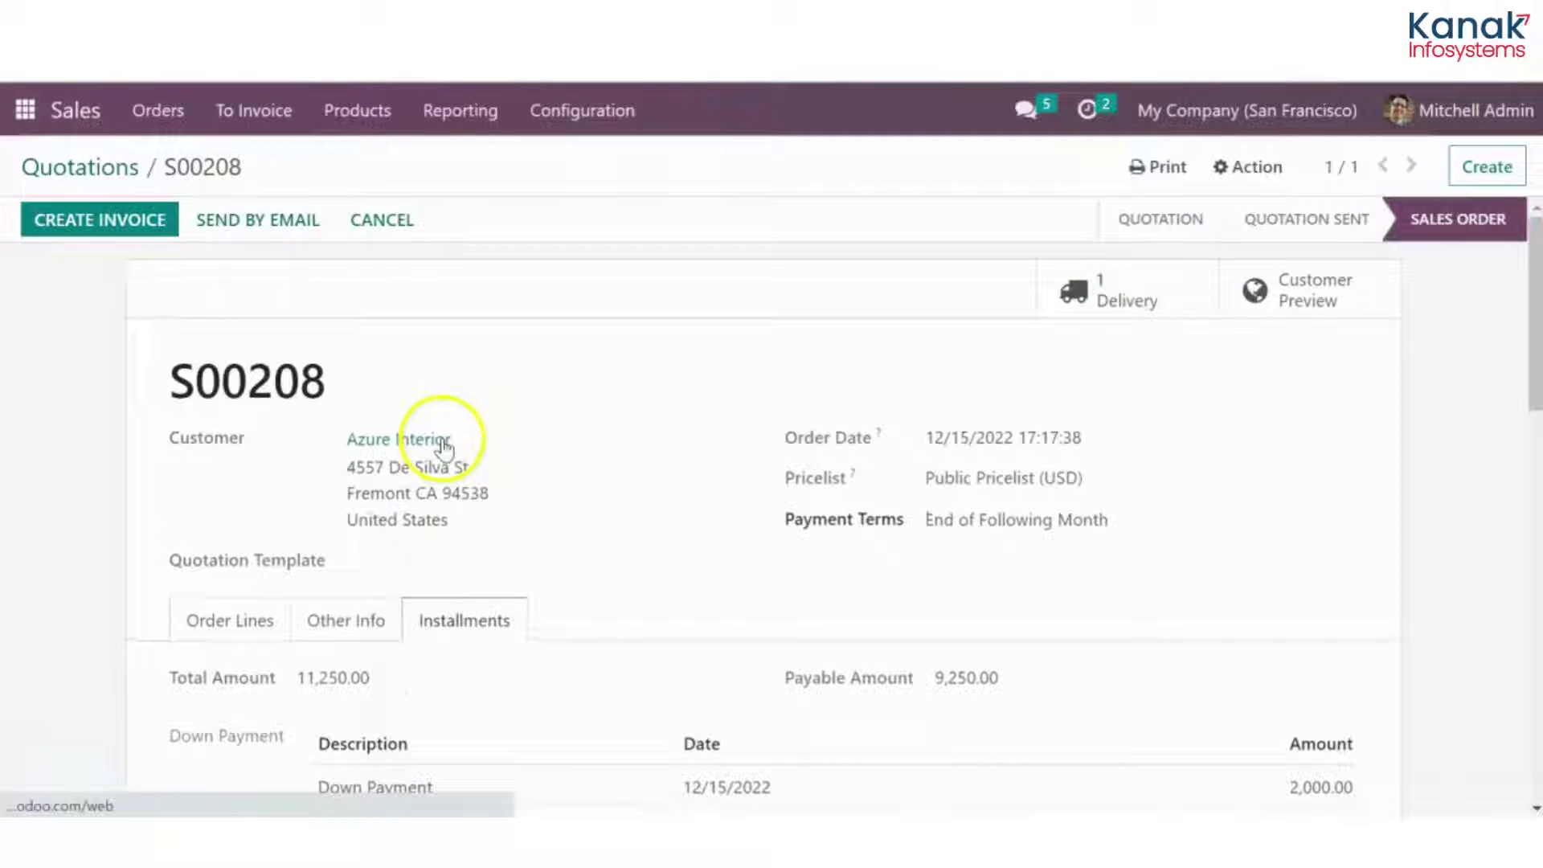
click(146, 214)
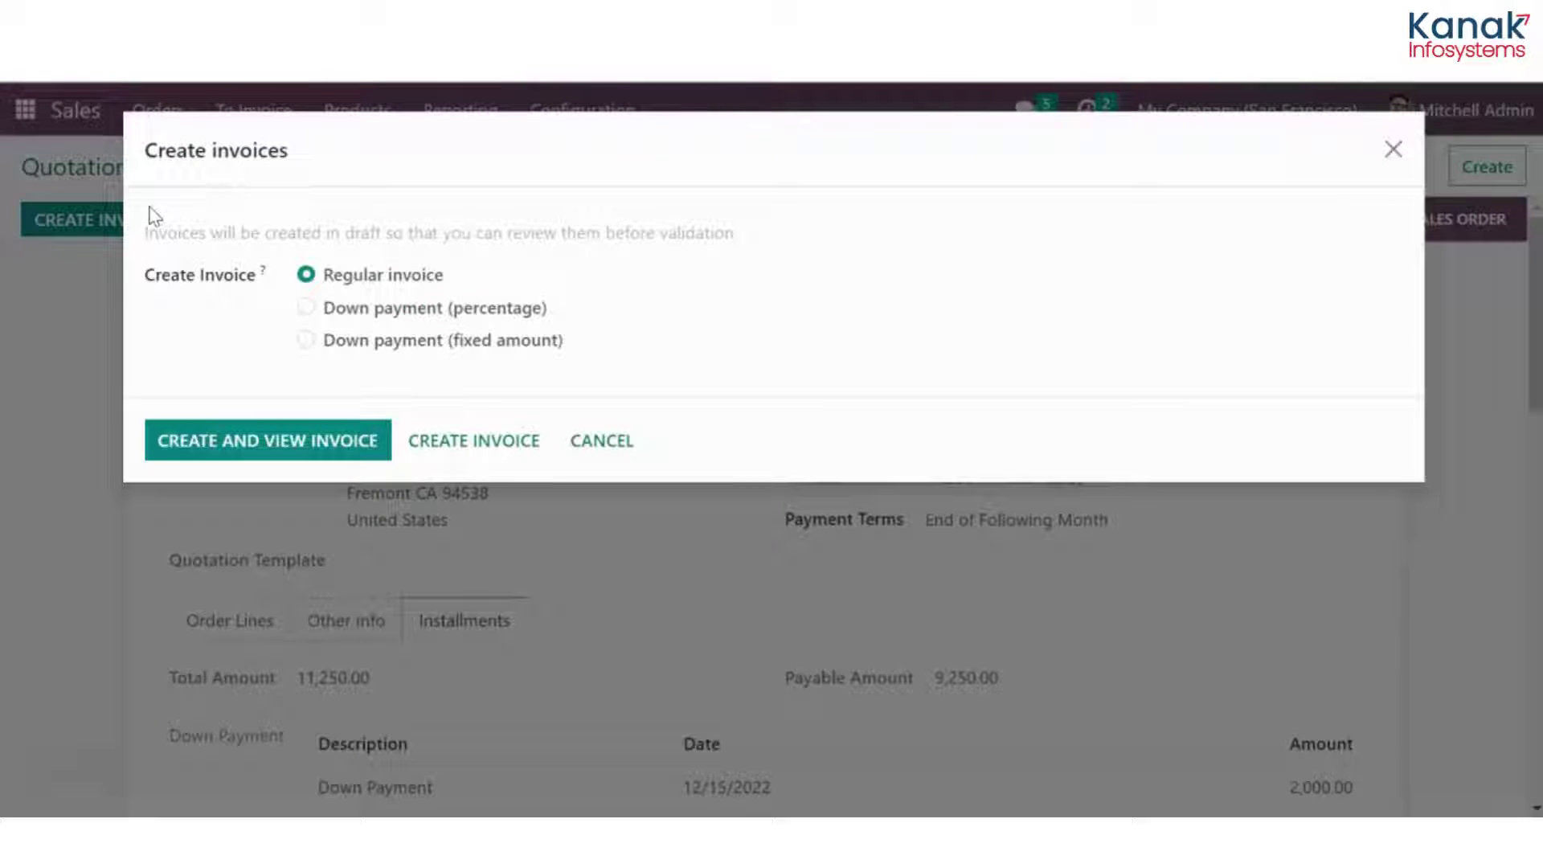
Create a regular invoice for the order and post it as INV/2022/00009 for 11,250.00.
click(275, 440)
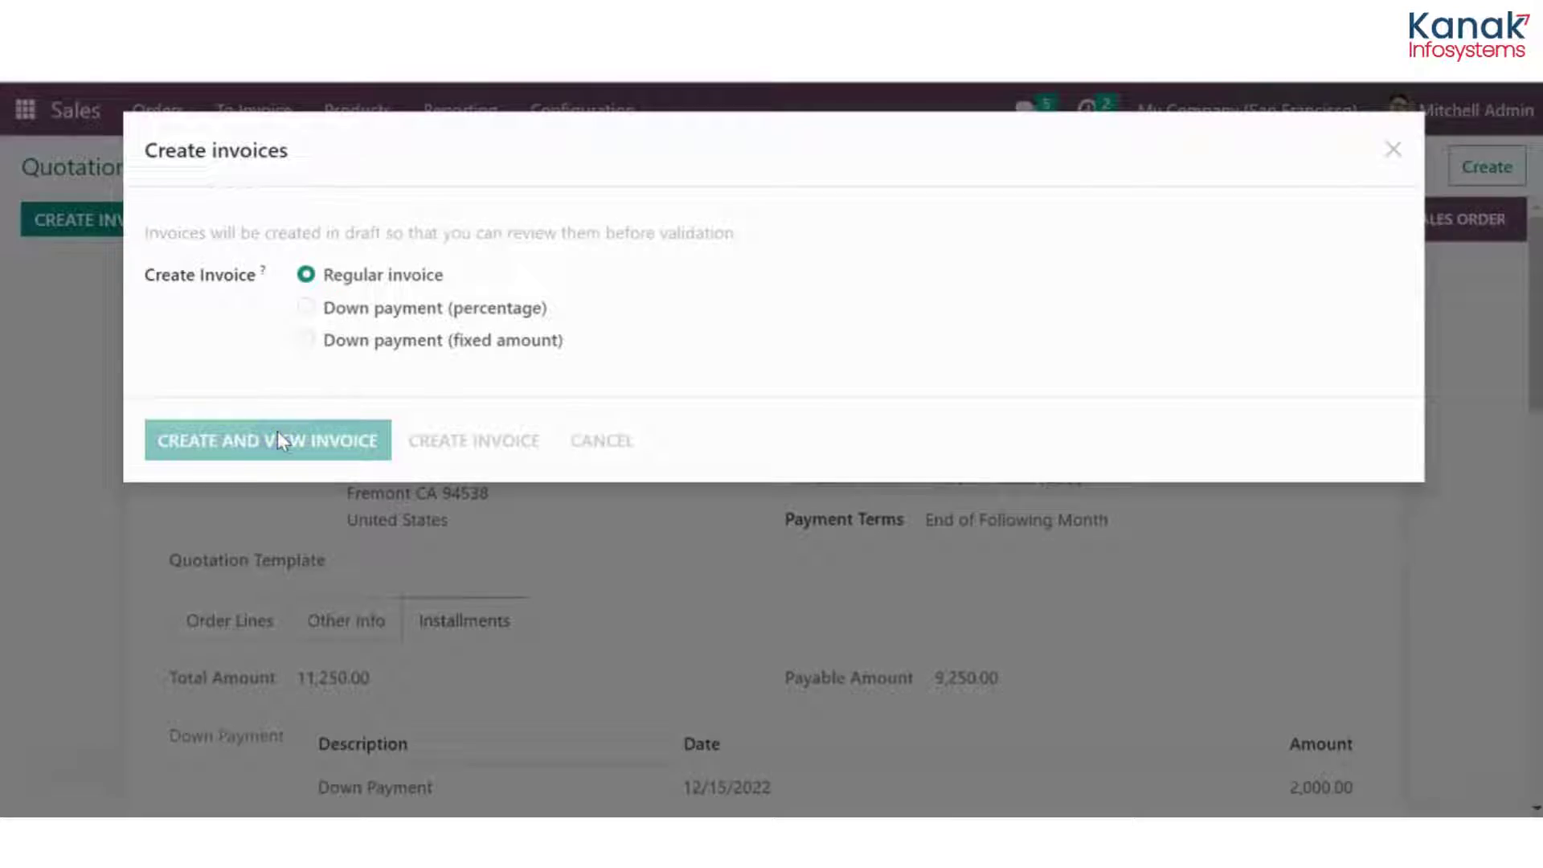
scroll(279, 432, down, 6)
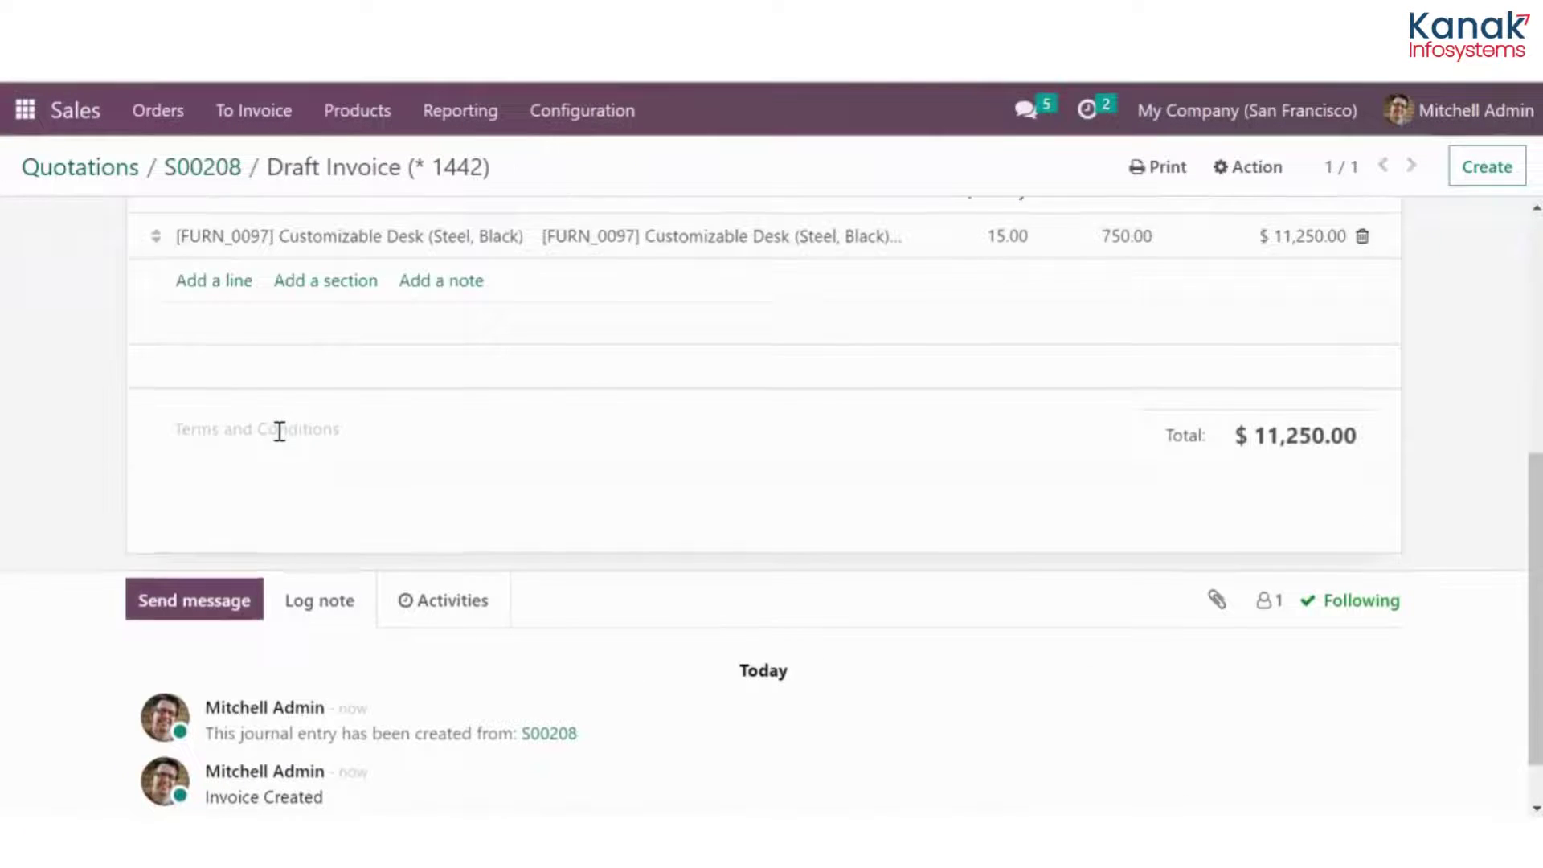
scroll(279, 437, up, 5)
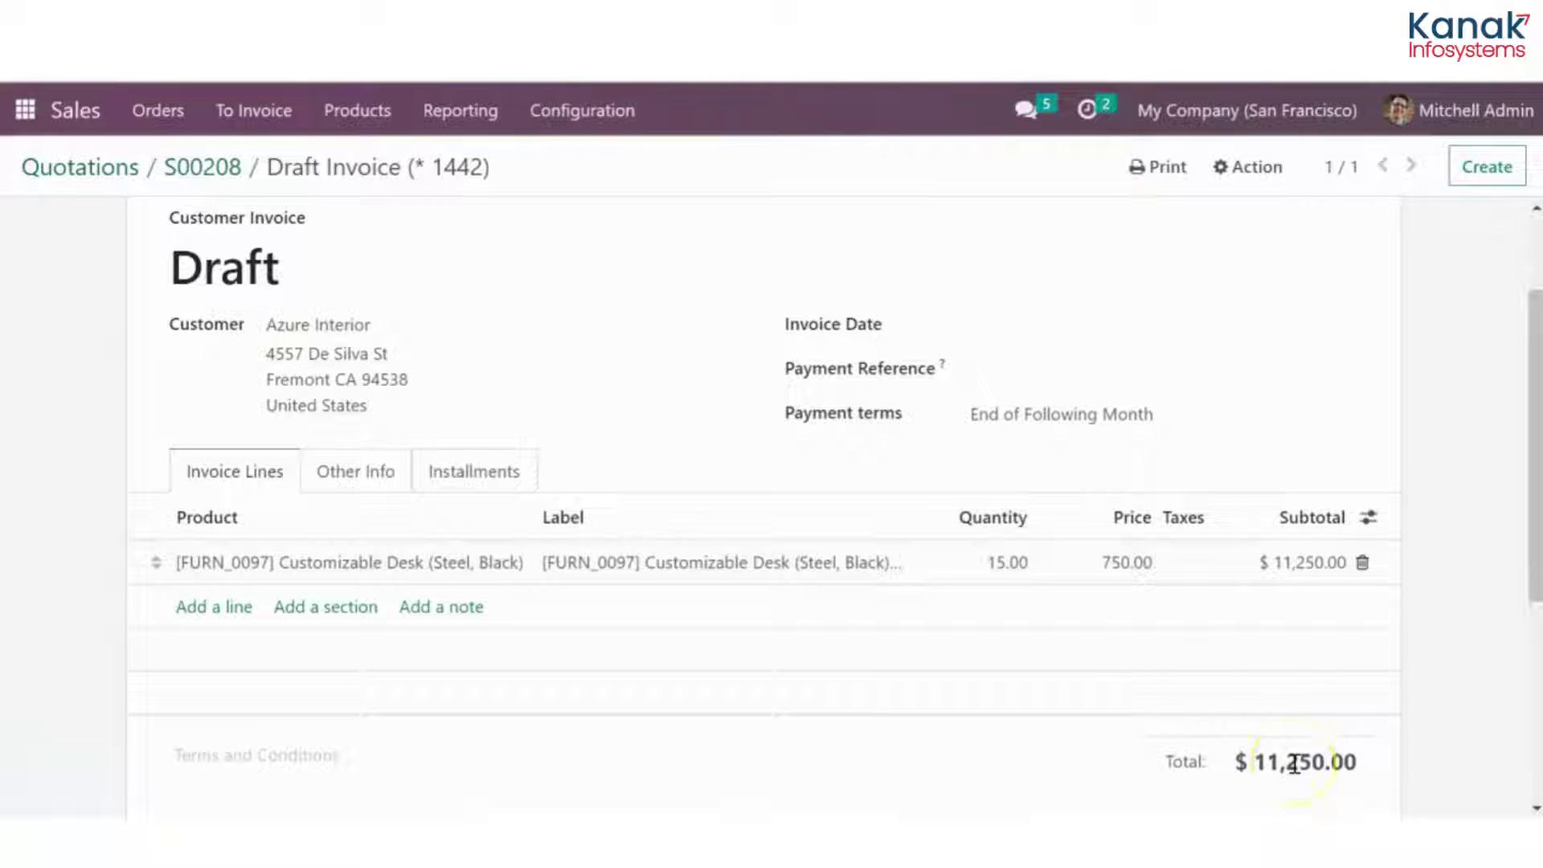
scroll(878, 389, up, 2)
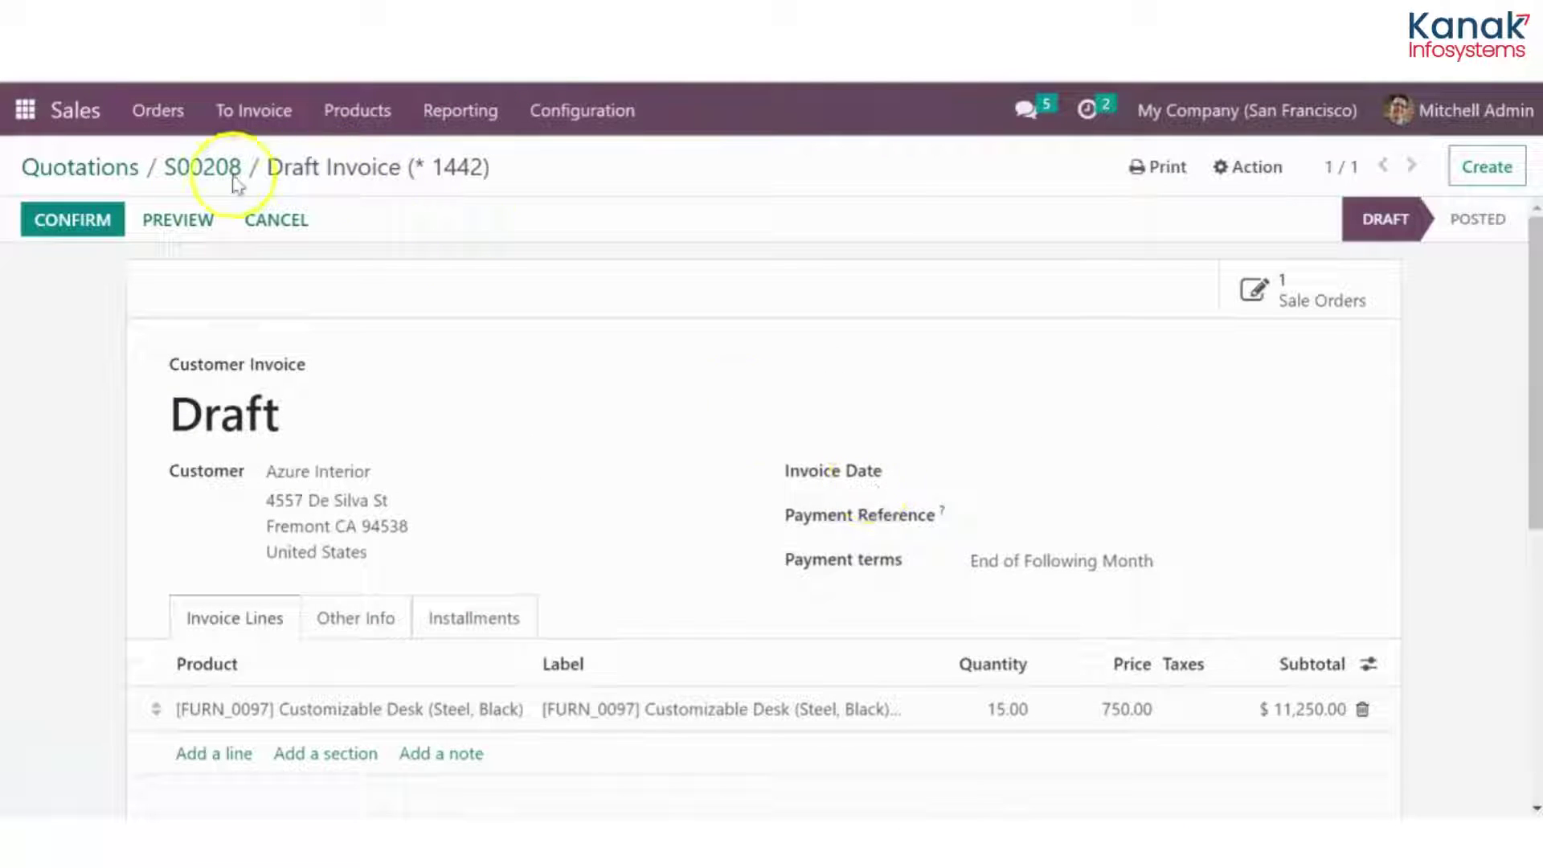
click(74, 220)
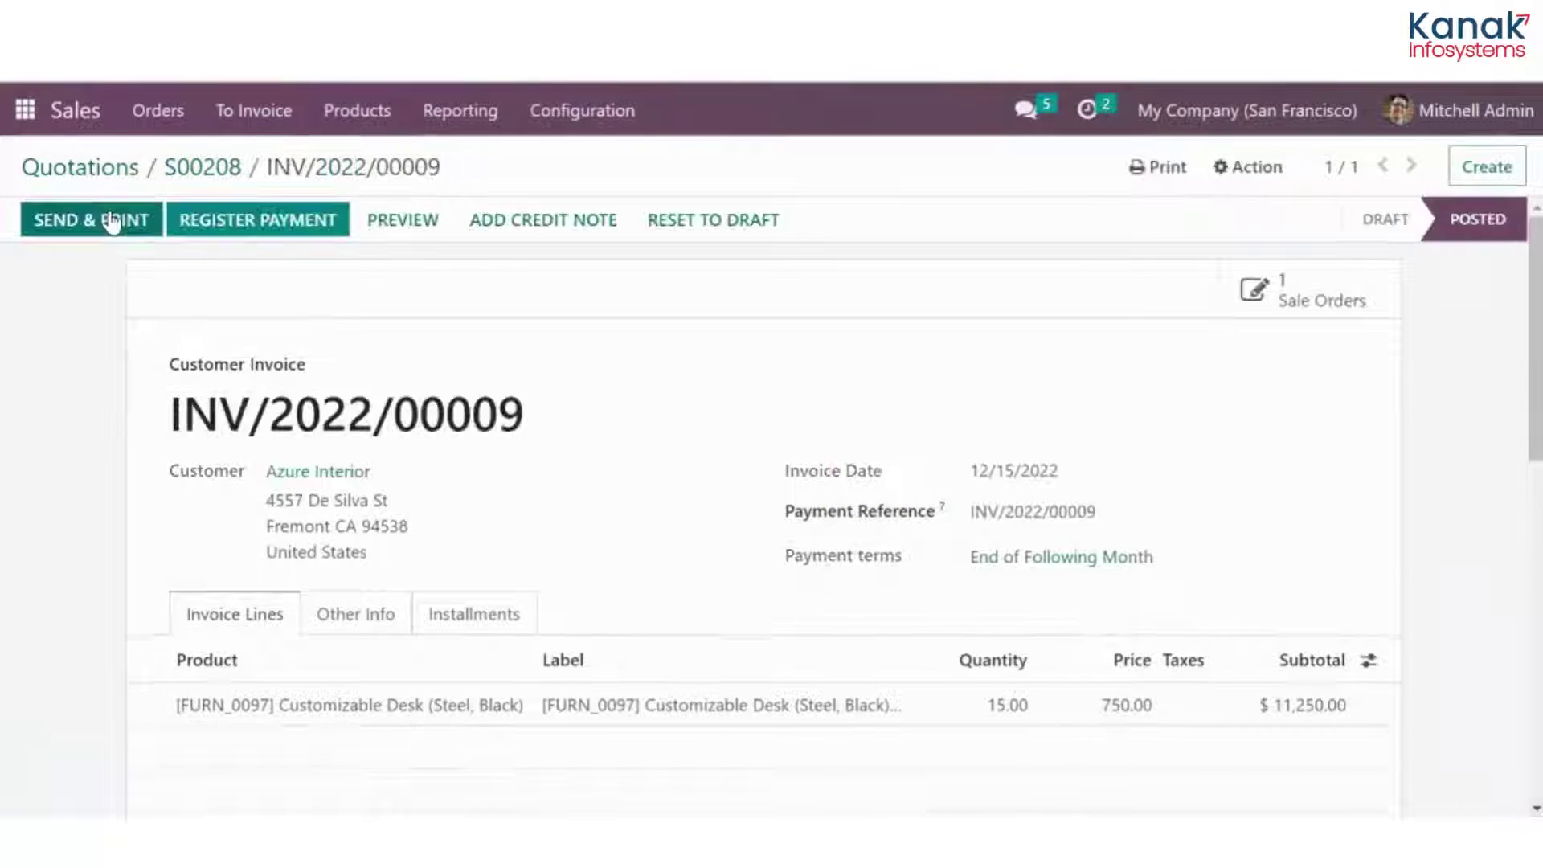
Pay the 2,000.00 Down Payment installment through the Cash journal.
click(469, 614)
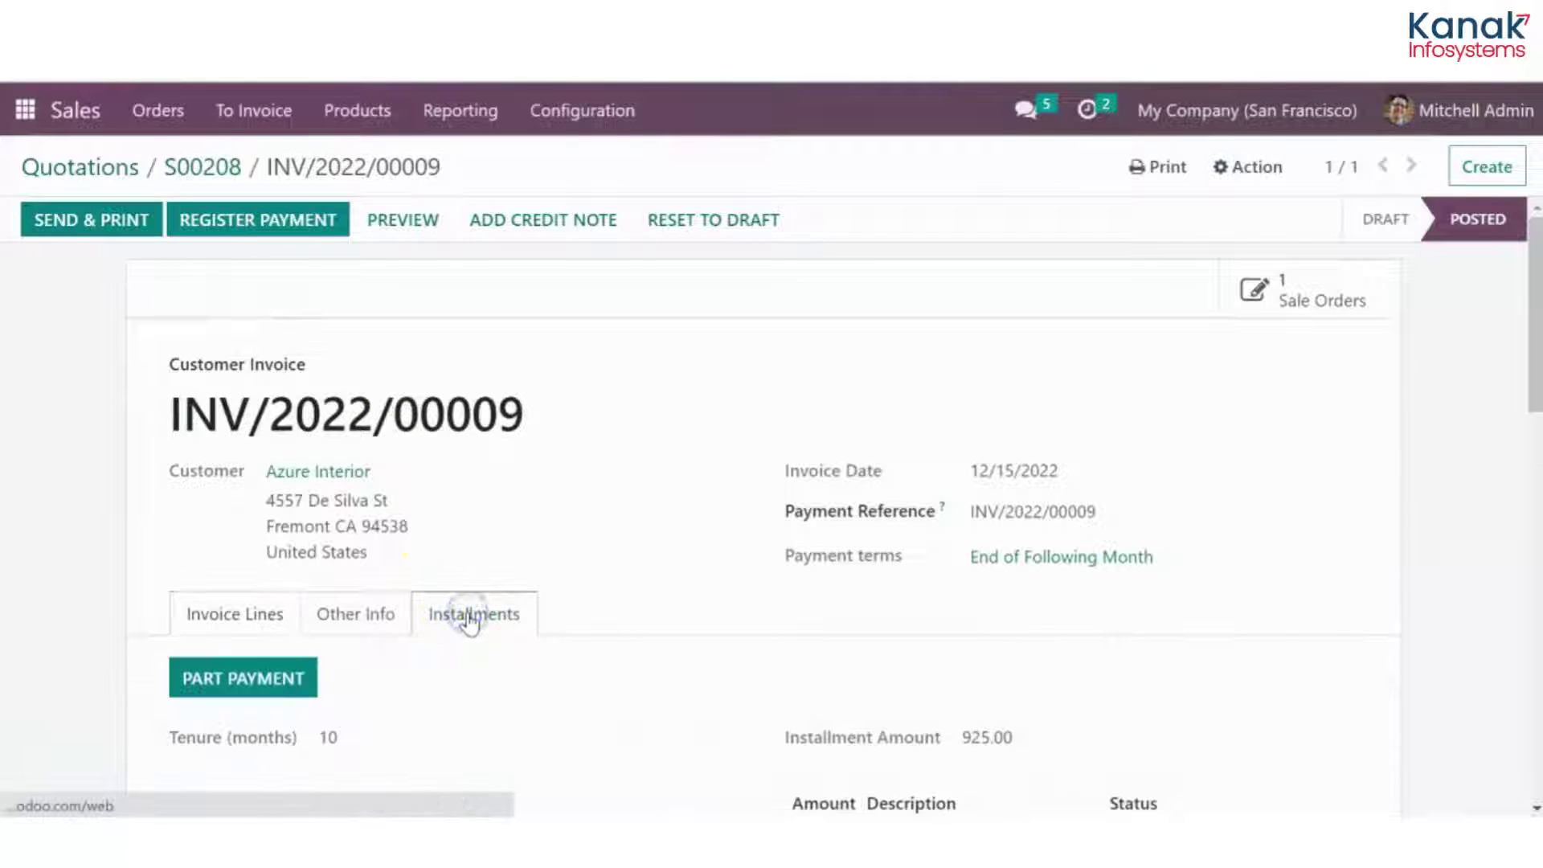
scroll(470, 621, down, 3)
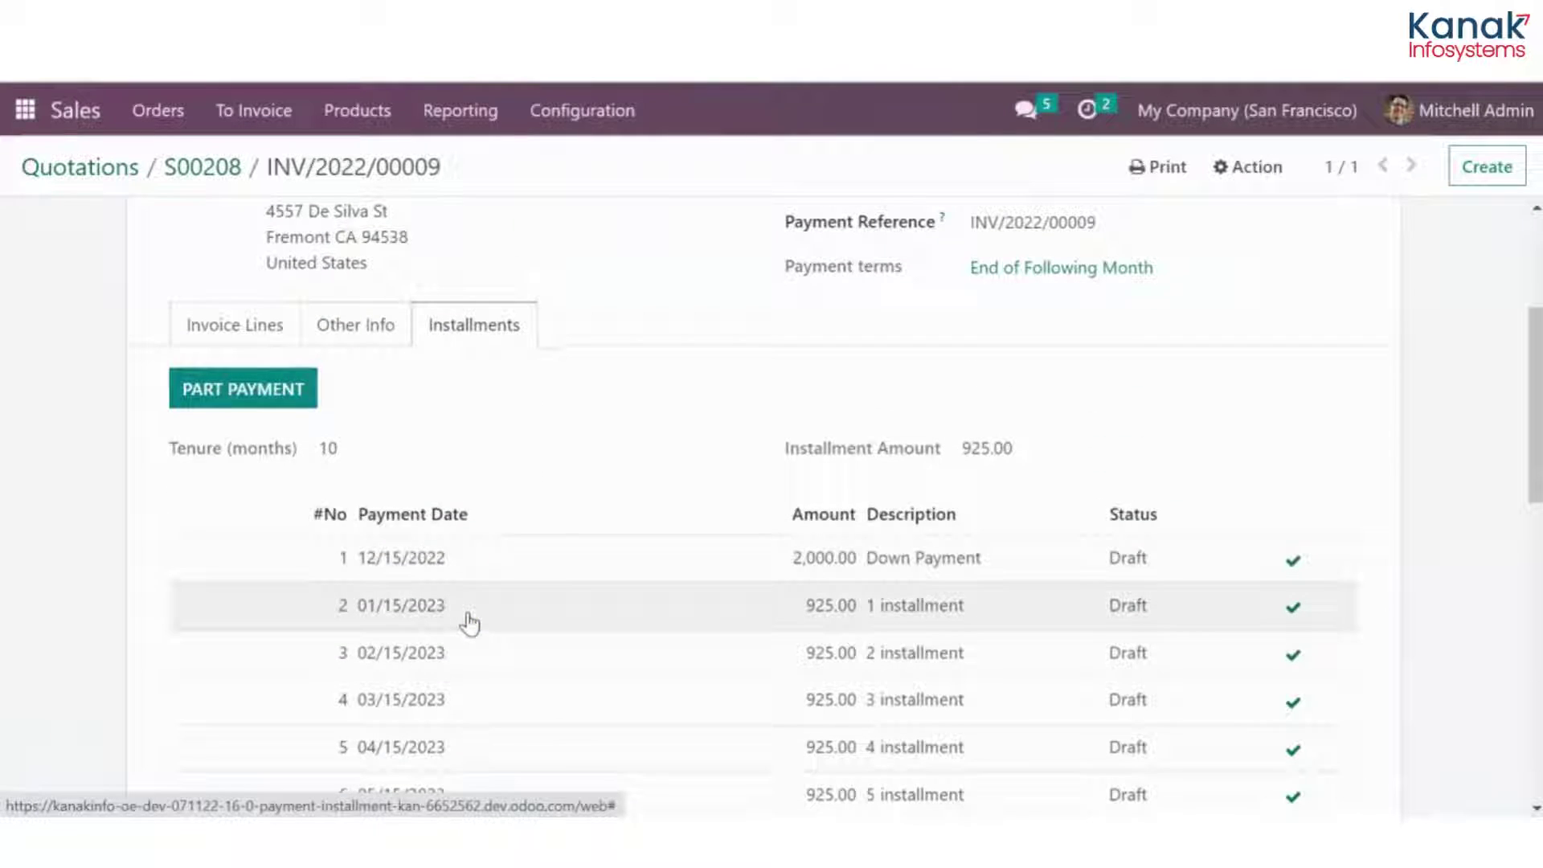
click(789, 572)
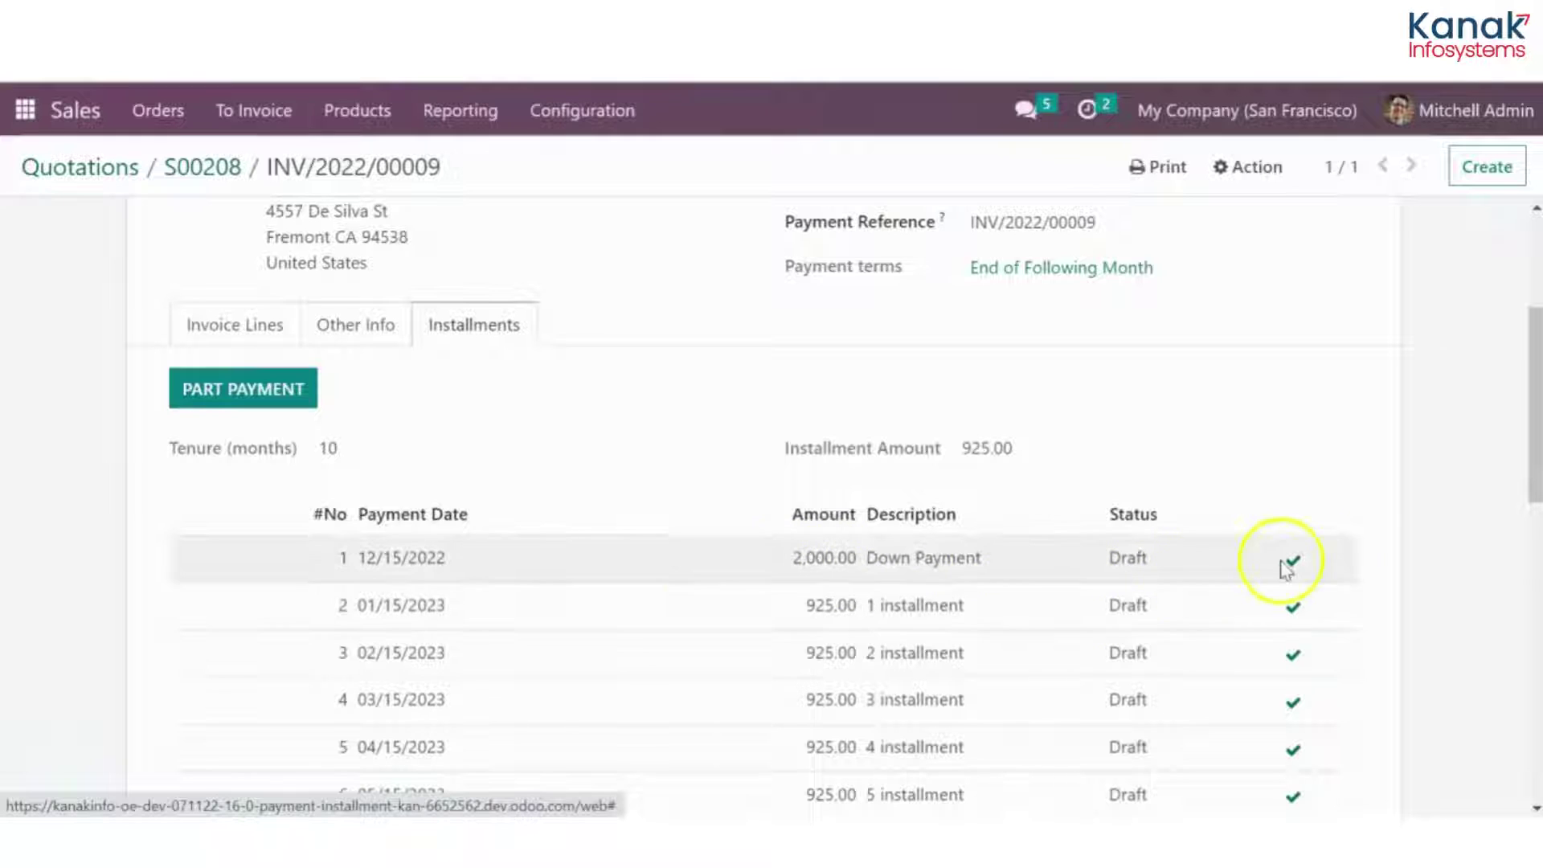
click(1297, 561)
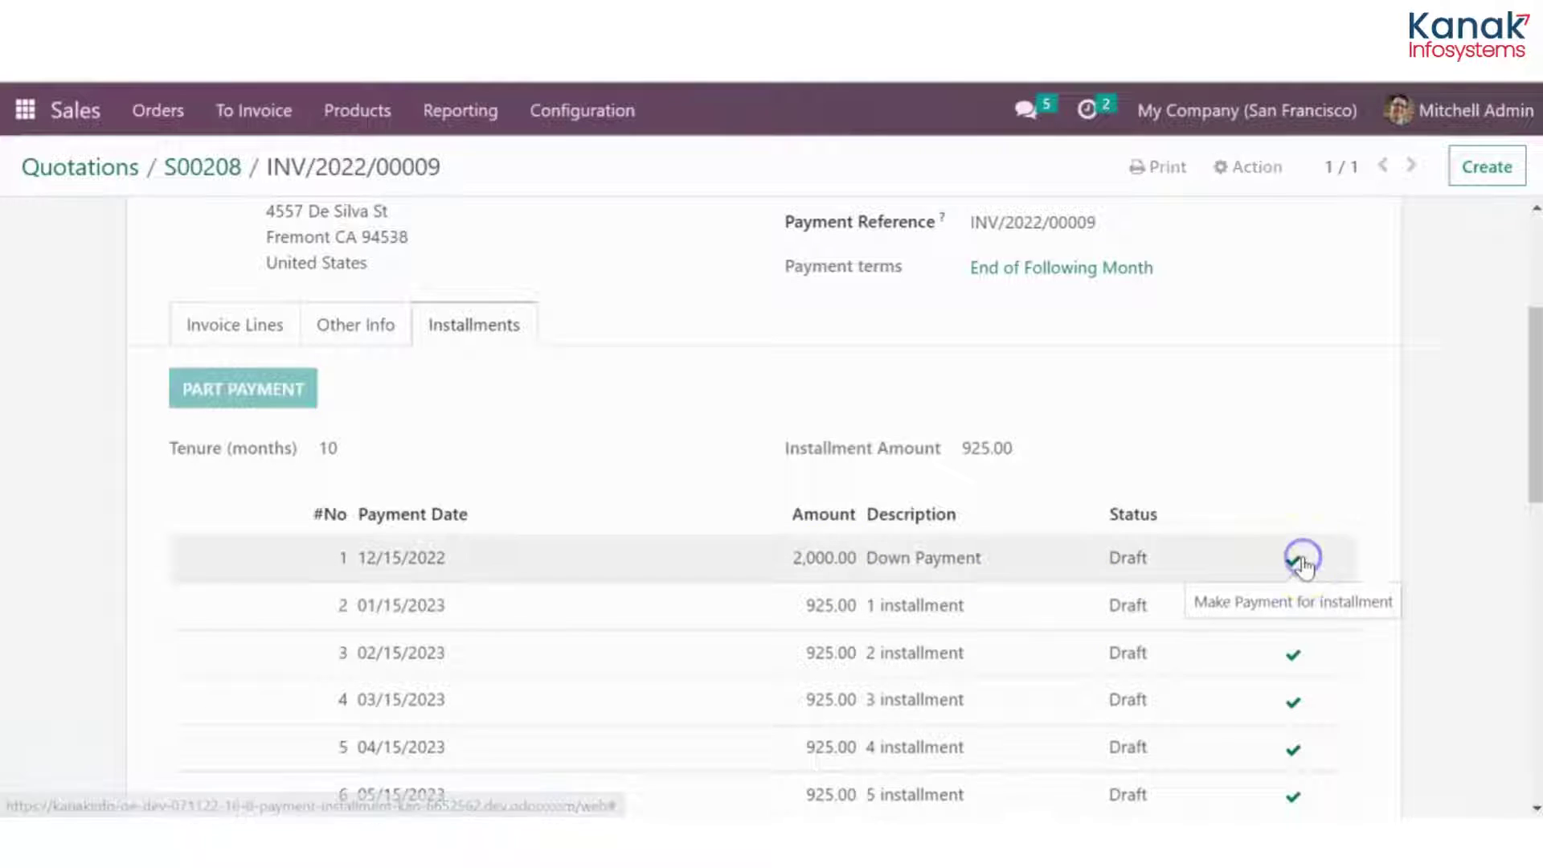
click(434, 234)
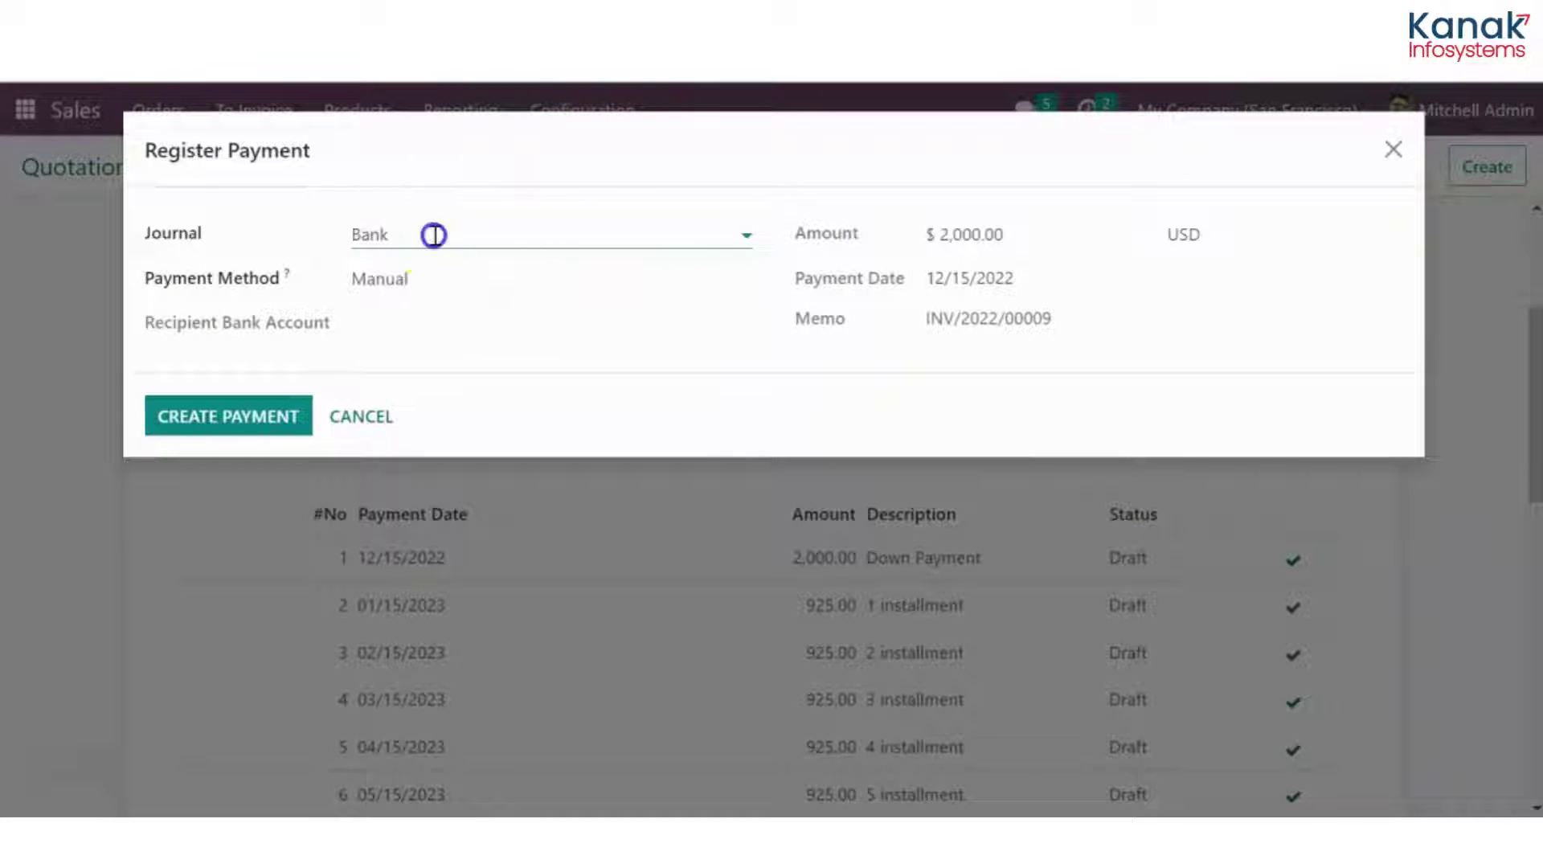
click(418, 309)
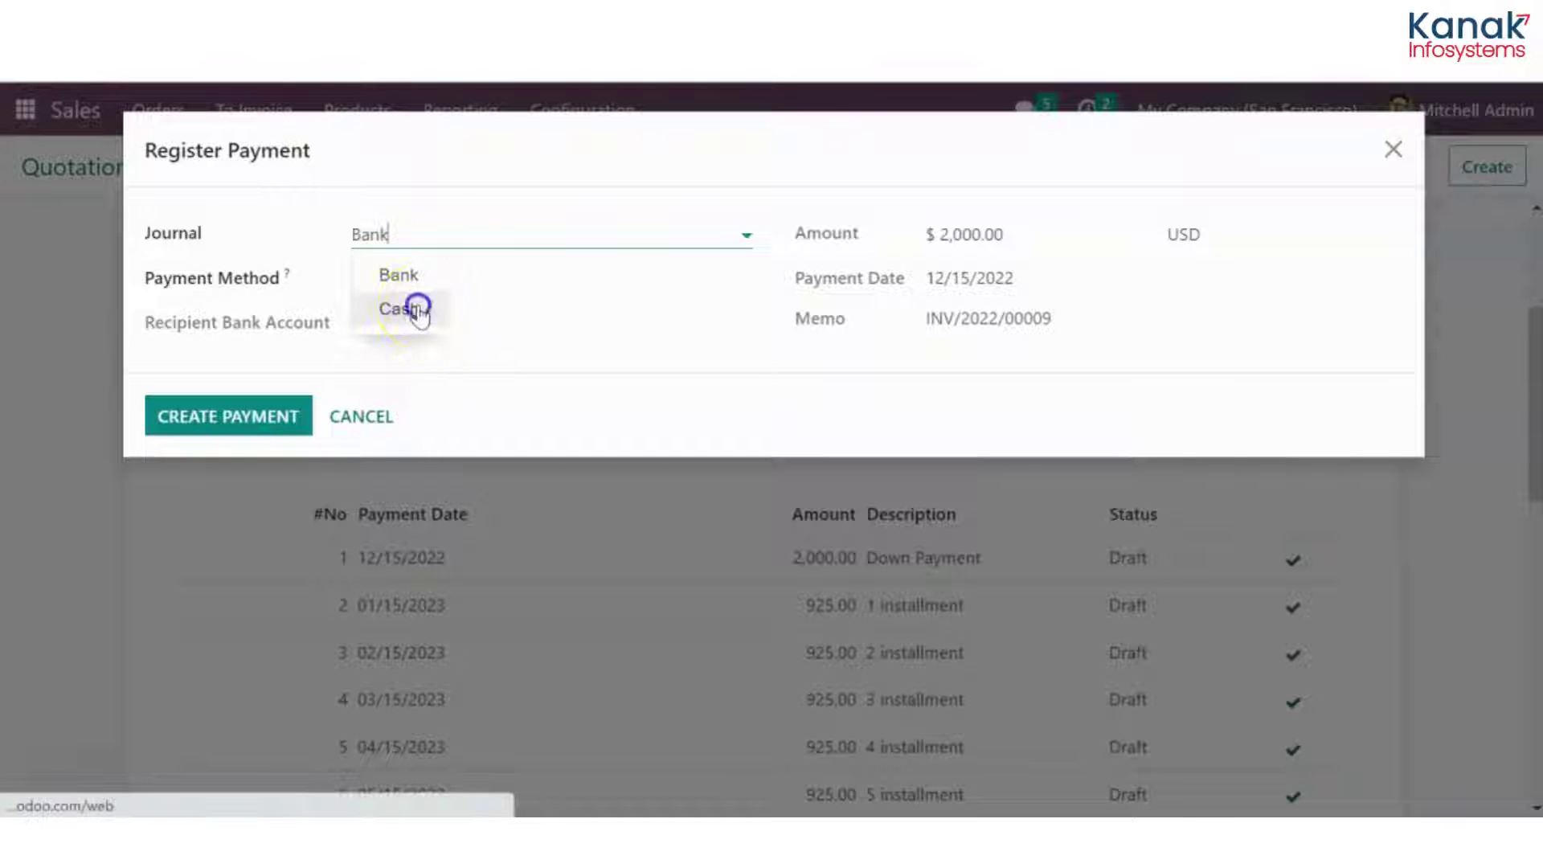
click(277, 406)
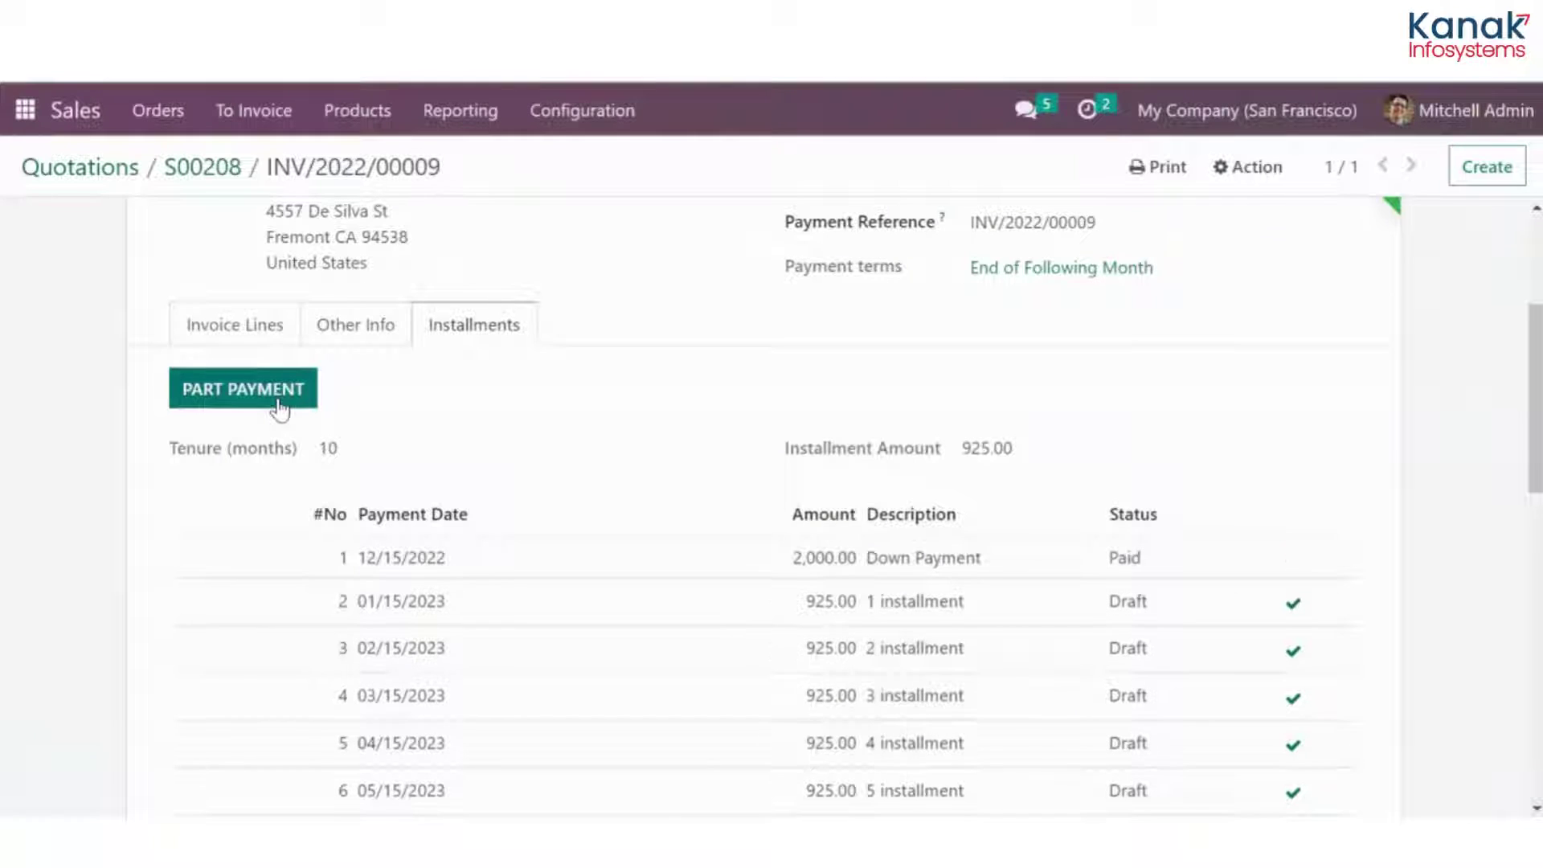
click(553, 540)
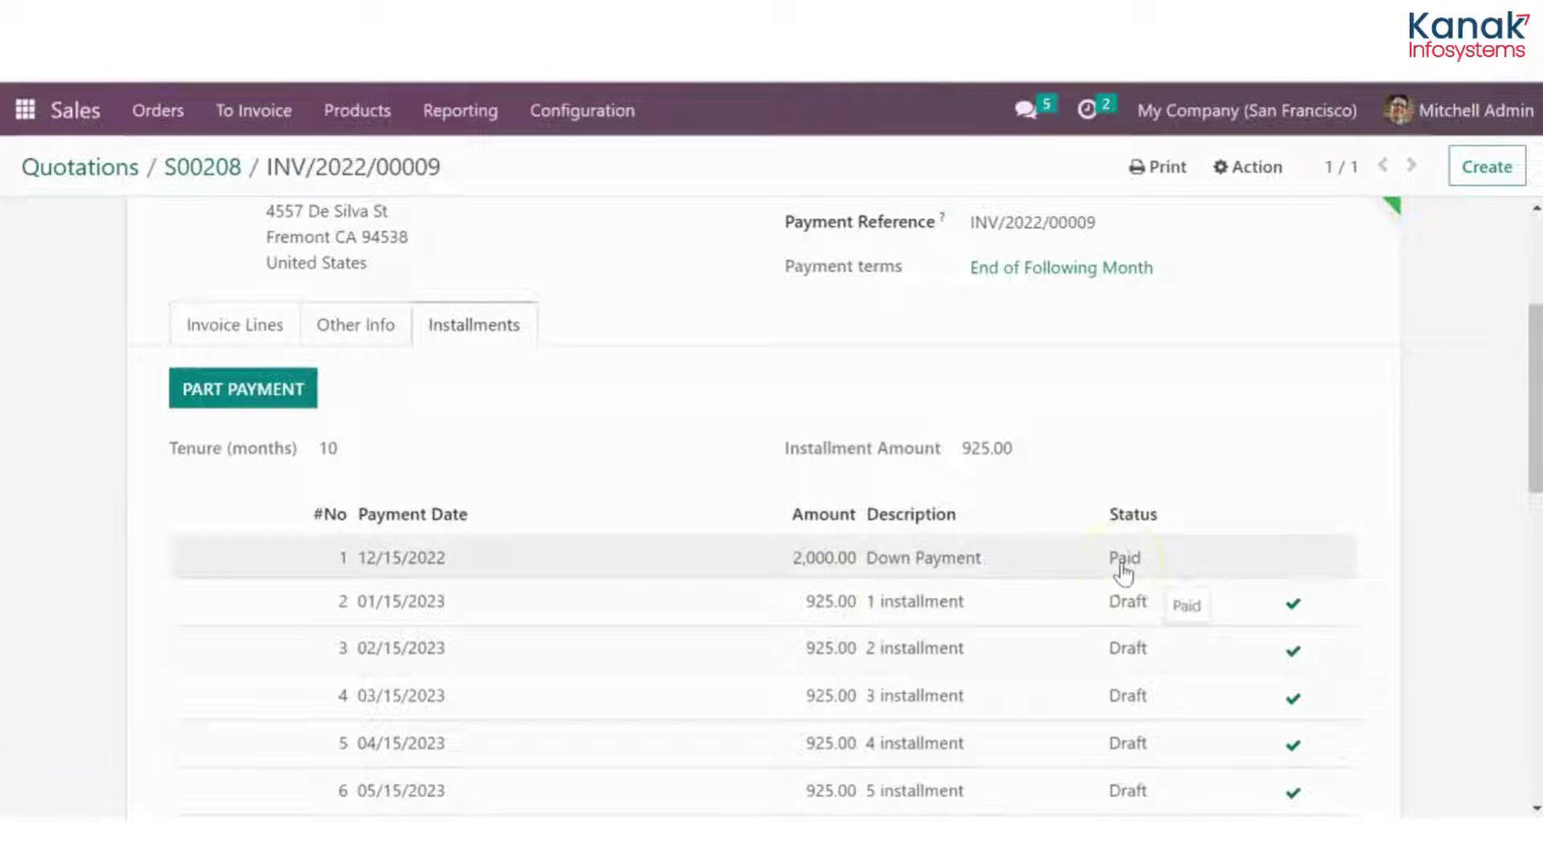
Scroll through the invoice's installment table to check all ten 925.00 rows read Paid.
scroll(1004, 558, up, 3)
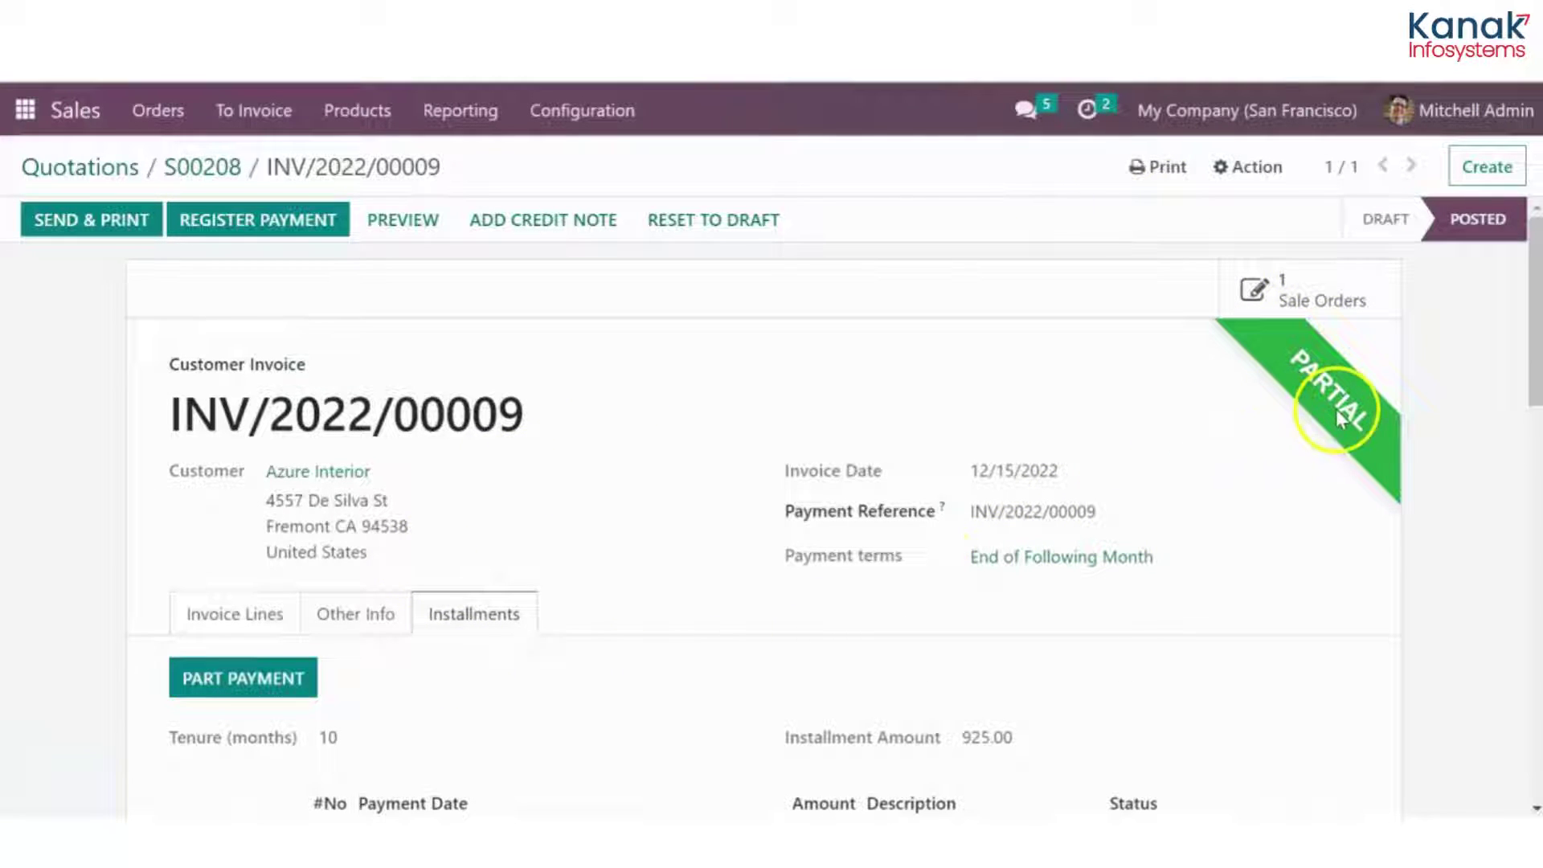
scroll(1338, 416, down, 5)
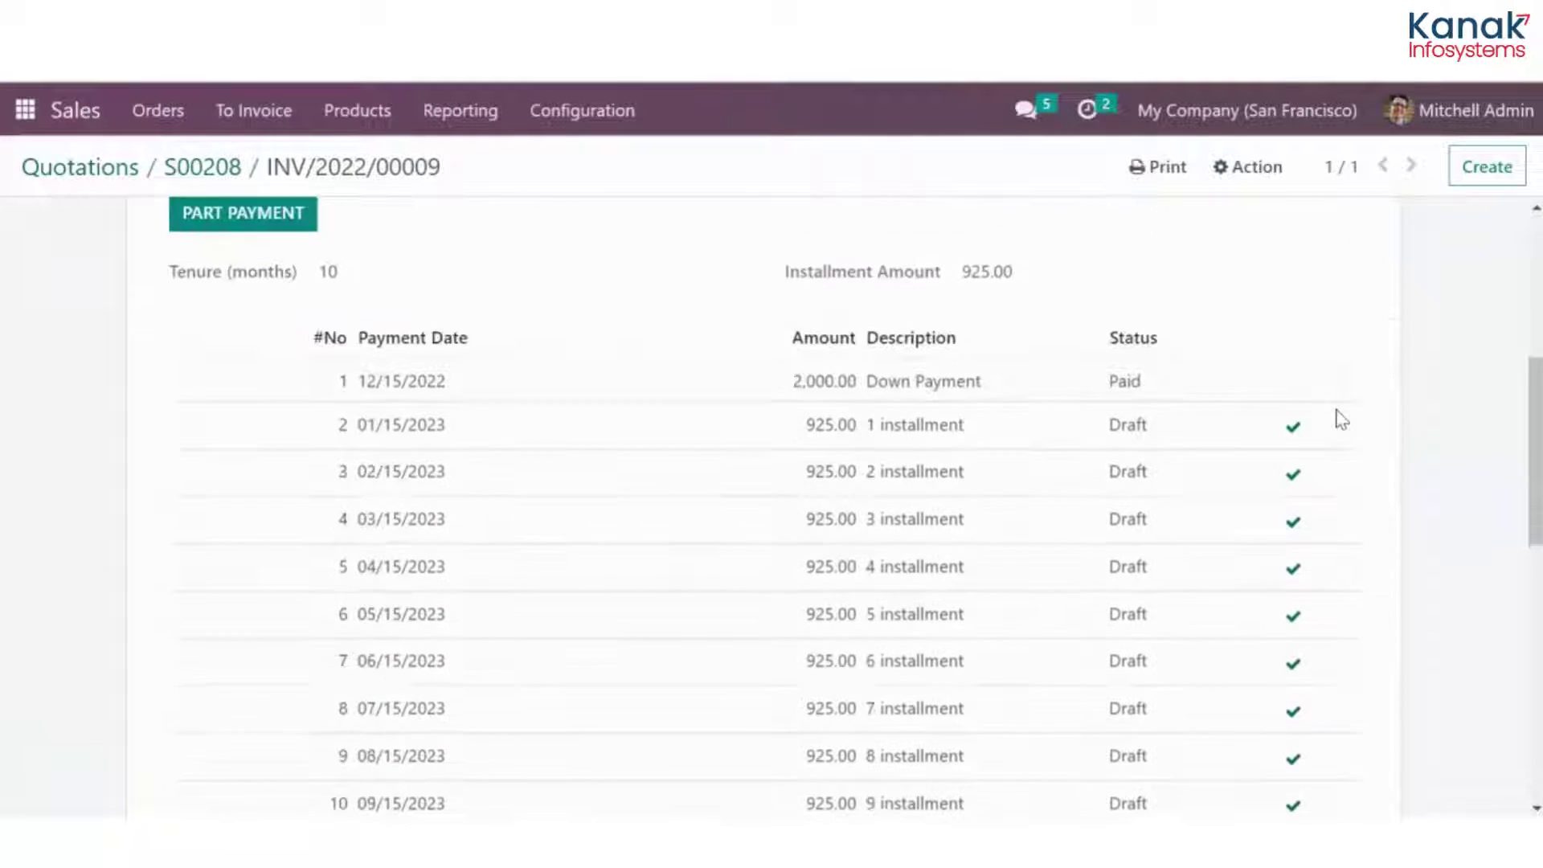
scroll(1212, 434, down, 3)
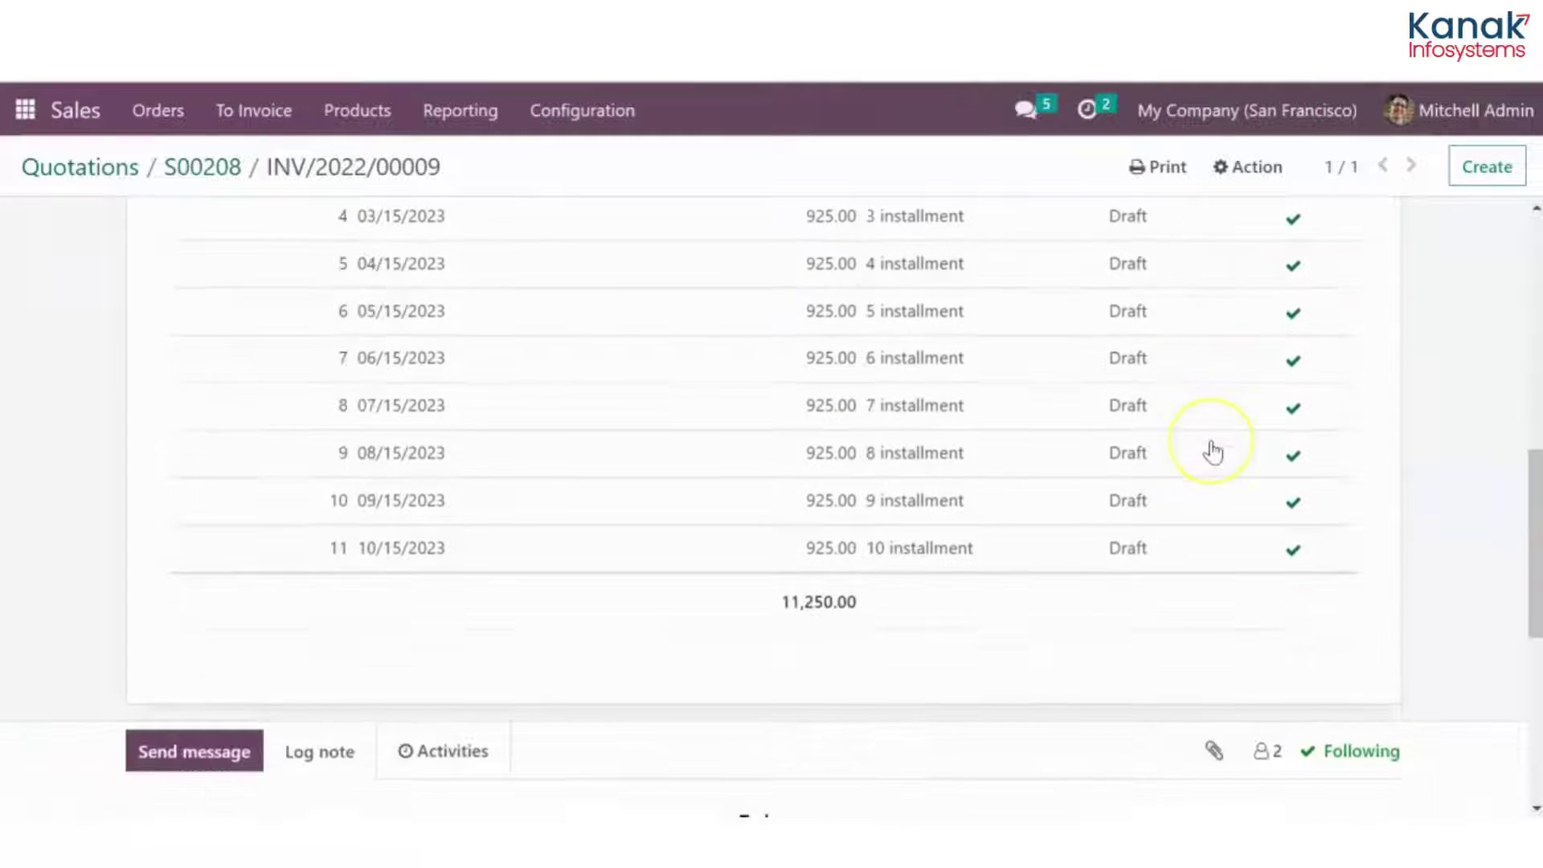
scroll(1213, 448, up, 4)
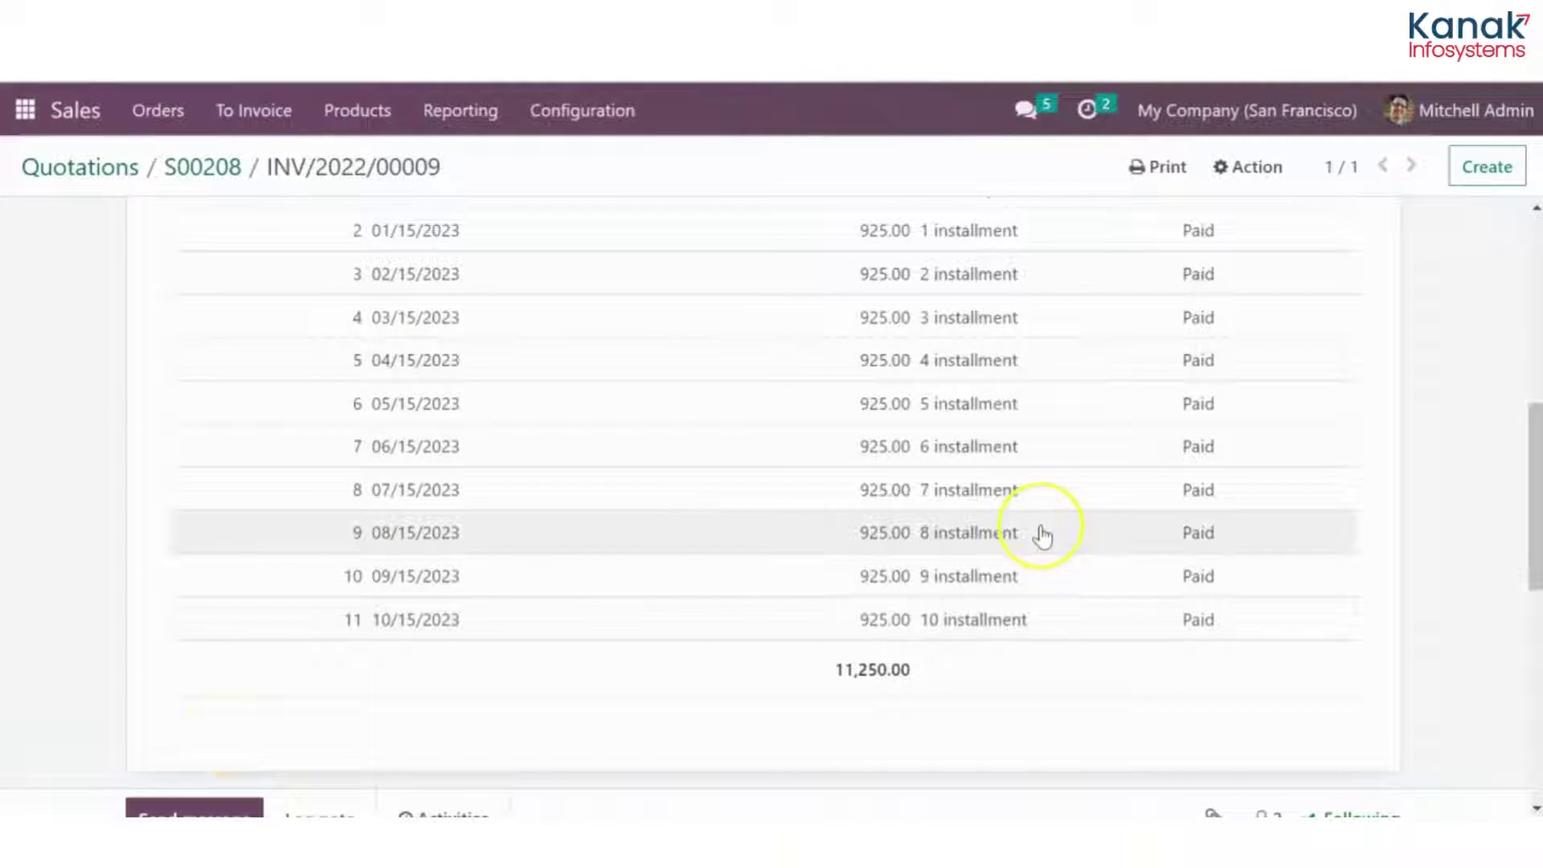
scroll(1042, 535, up, 2)
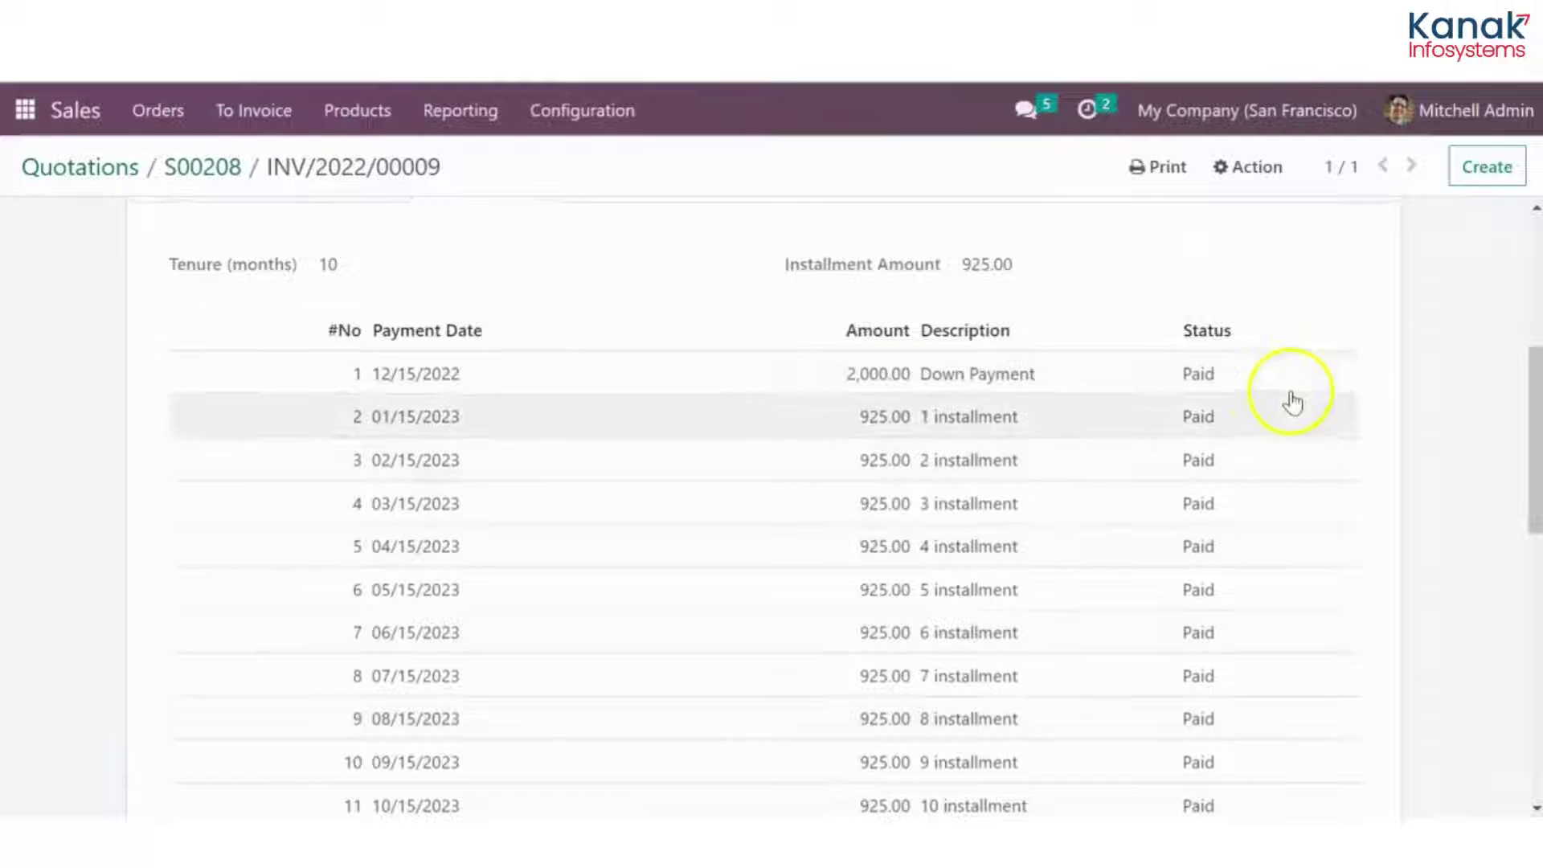
scroll(1267, 359, down, 2)
scroll(1267, 358, up, 6)
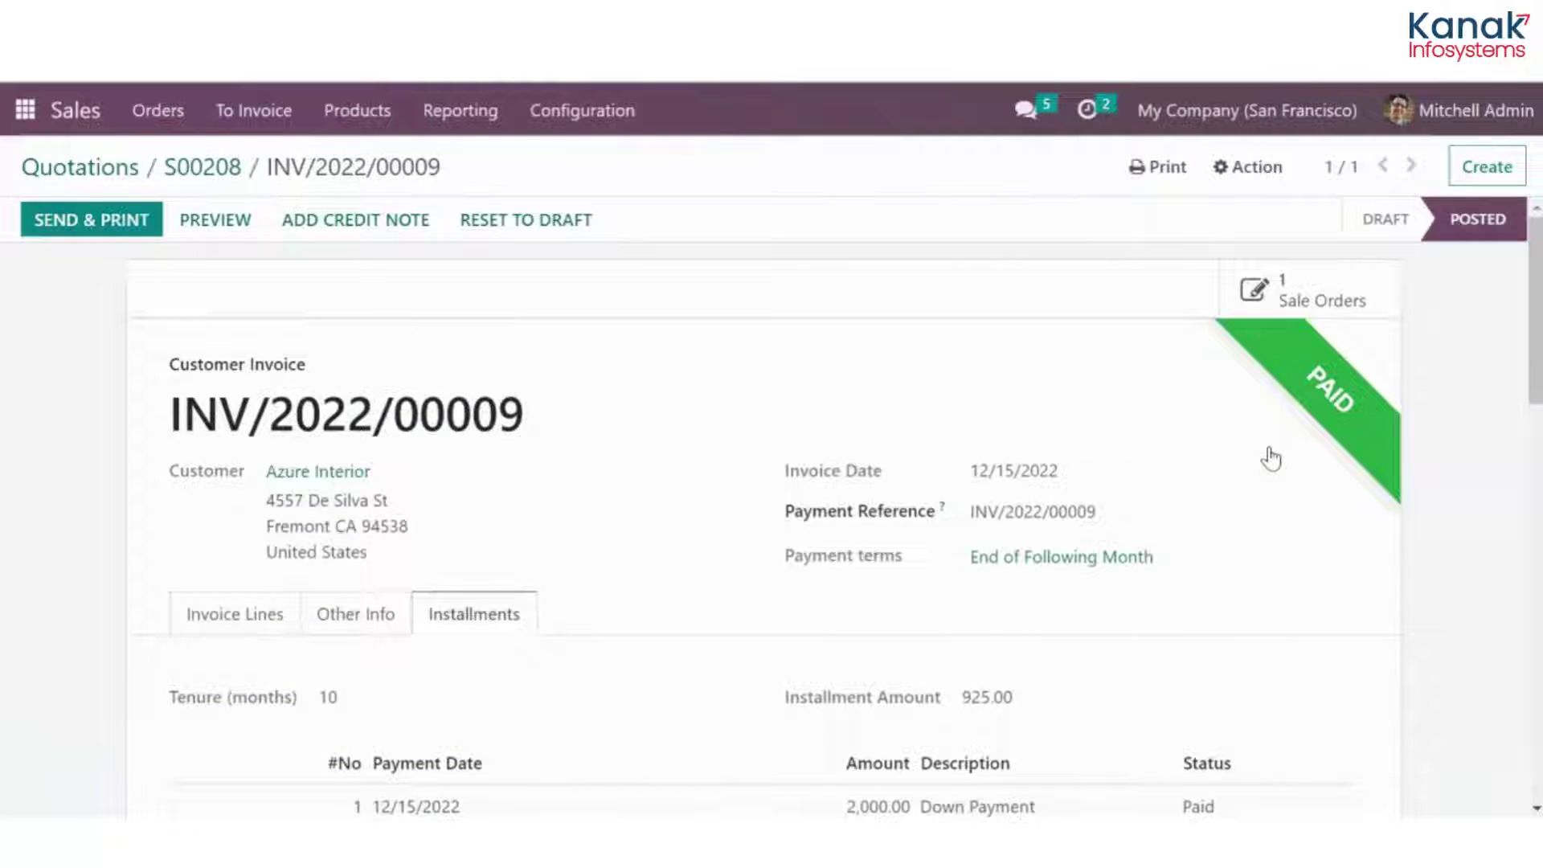